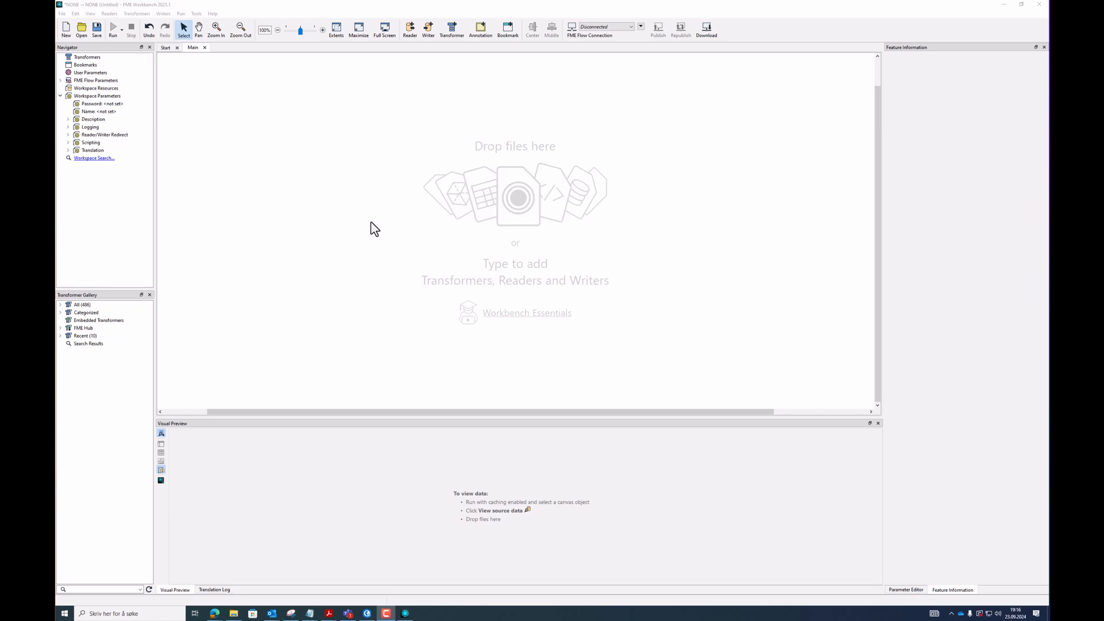
- Add the Excel file Population_data_sub_districts from the Data folder to the empty canvas as a reader with the default settings
{"action": "left_click", "coordinate": [233, 613]}
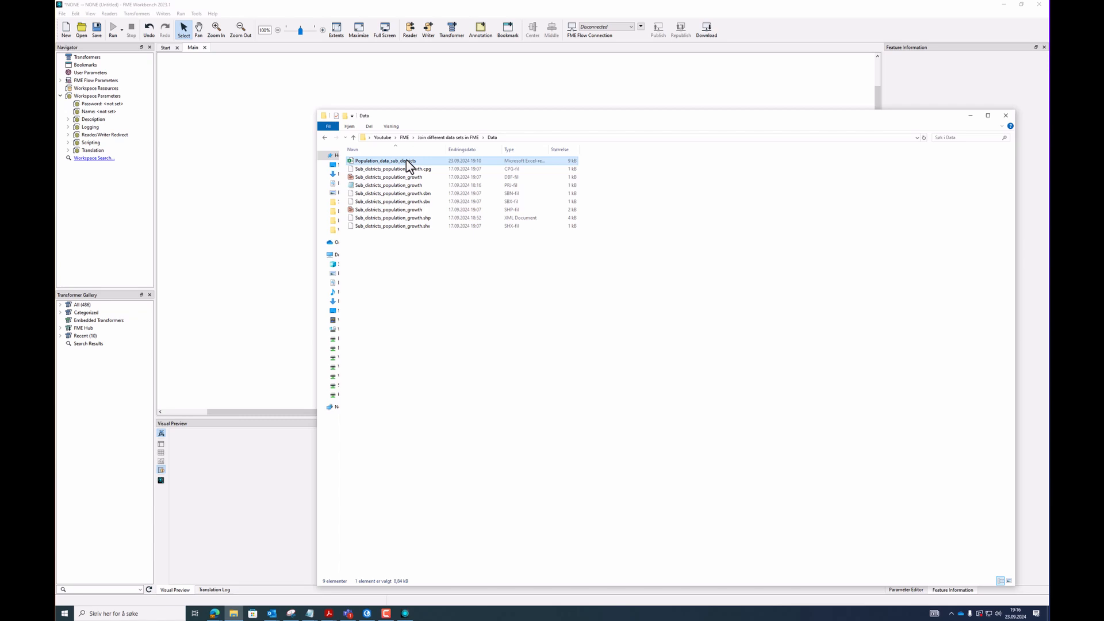
{"action": "left_click", "coordinate": [403, 210]}
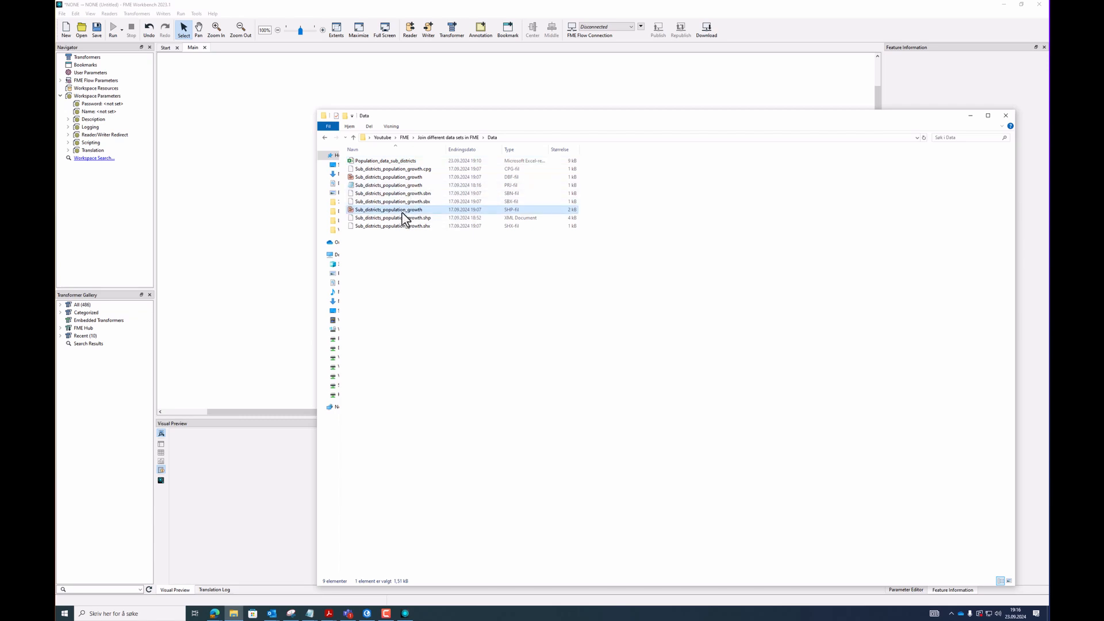
{"action": "left_click_drag", "start_coordinate": [384, 163], "coordinate": [276, 123]}
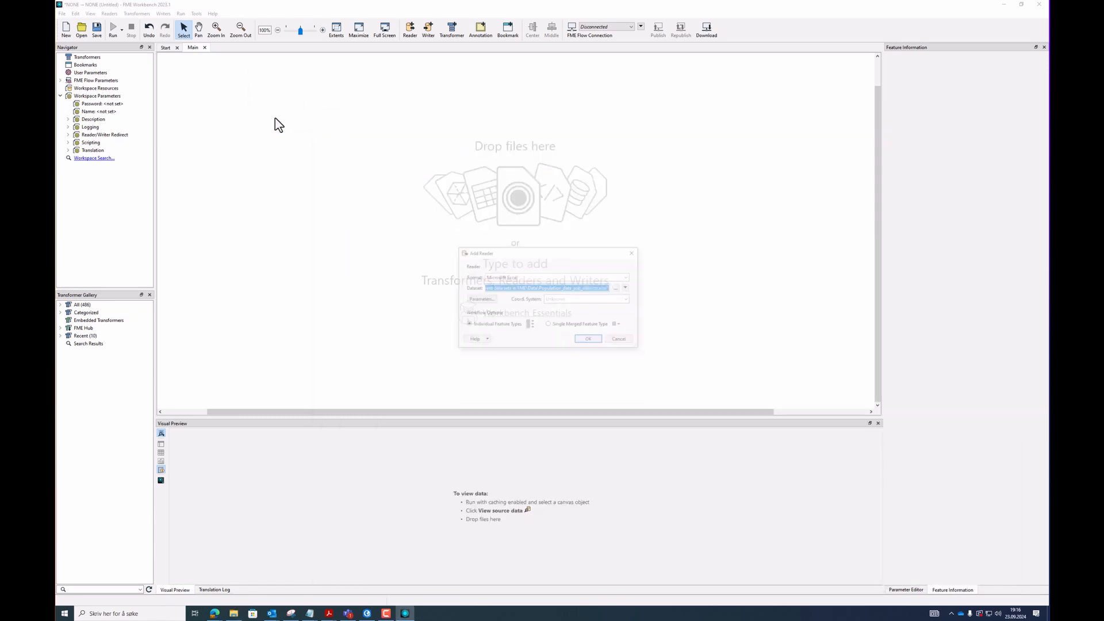
{"action": "left_click", "coordinate": [594, 341]}
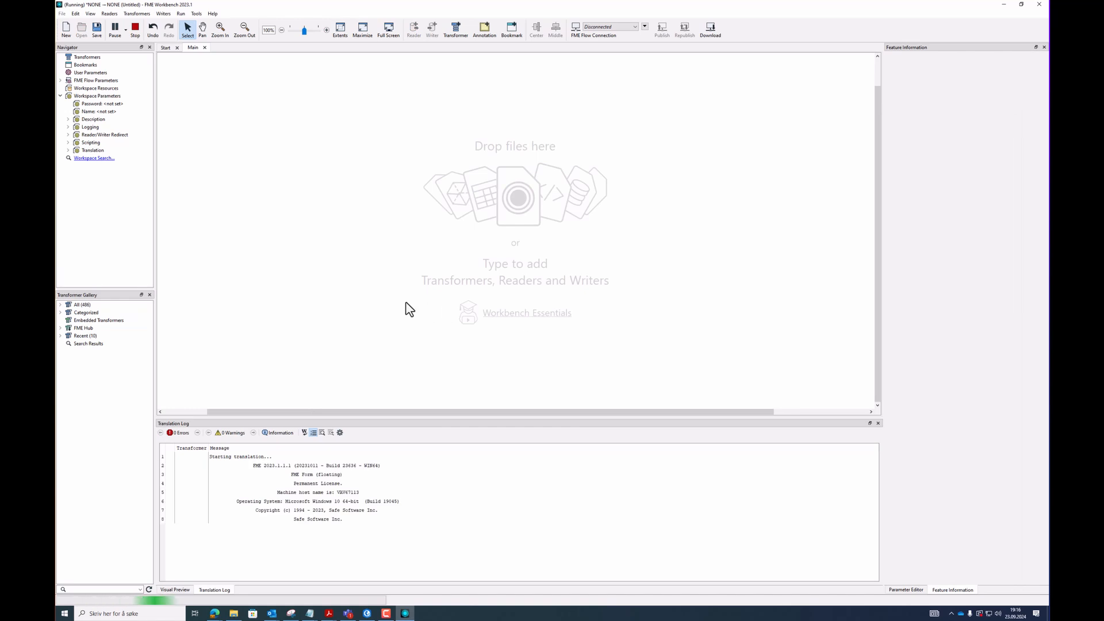
- Add the Sub_districts_population_growth shapefile as an Esri Shapefile reader and place it well below Sheet1 on the canvas
{"action": "left_click", "coordinate": [234, 613]}
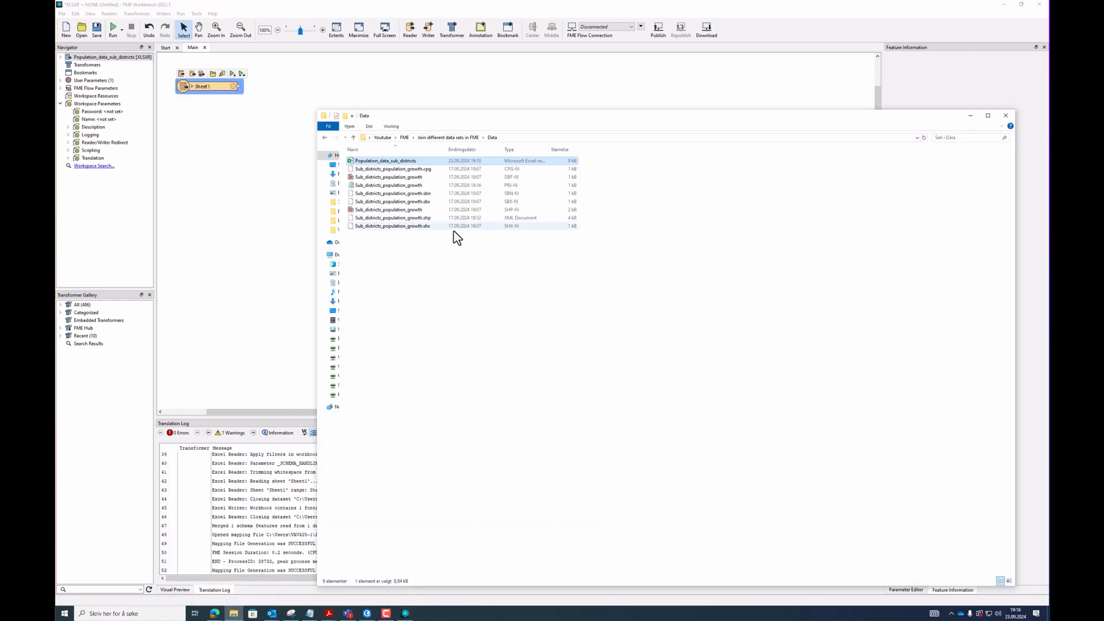
{"action": "left_click_drag", "start_coordinate": [394, 210], "coordinate": [249, 183]}
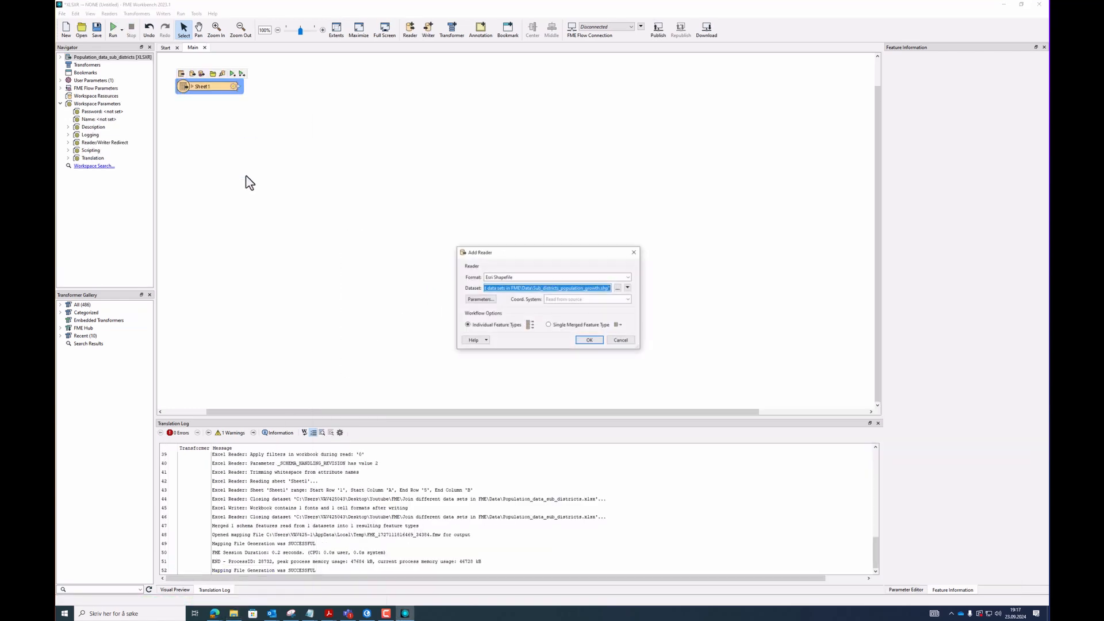
{"action": "left_click", "coordinate": [590, 340]}
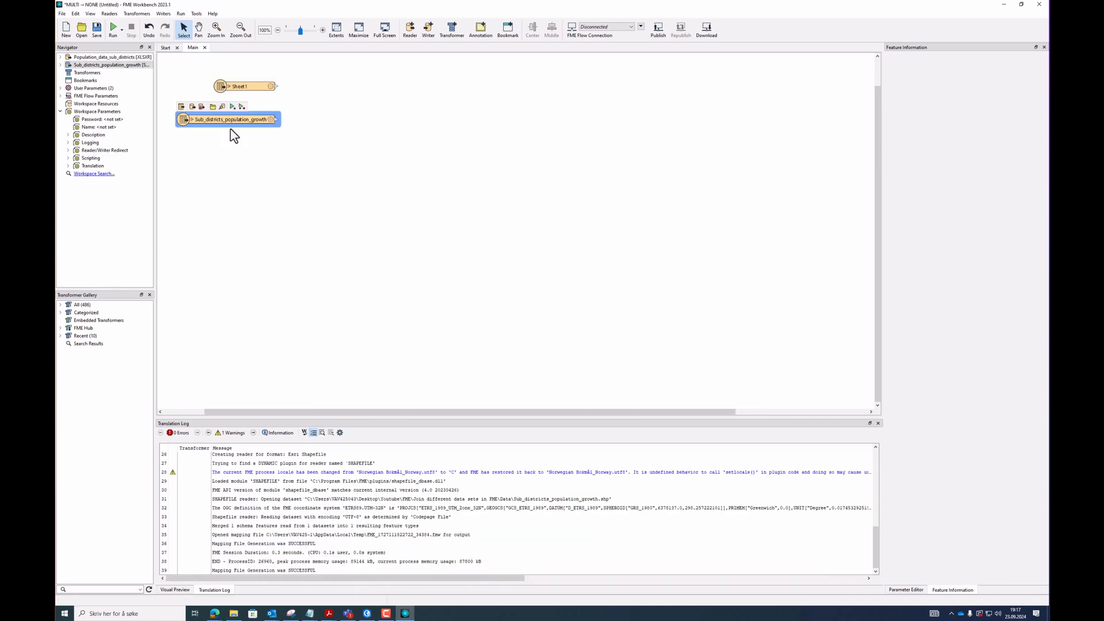
{"action": "left_click_drag", "start_coordinate": [231, 121], "coordinate": [253, 193]}
- Run the workspace up to the Sheet1 reader and preview its population table
{"action": "left_click", "coordinate": [253, 84]}
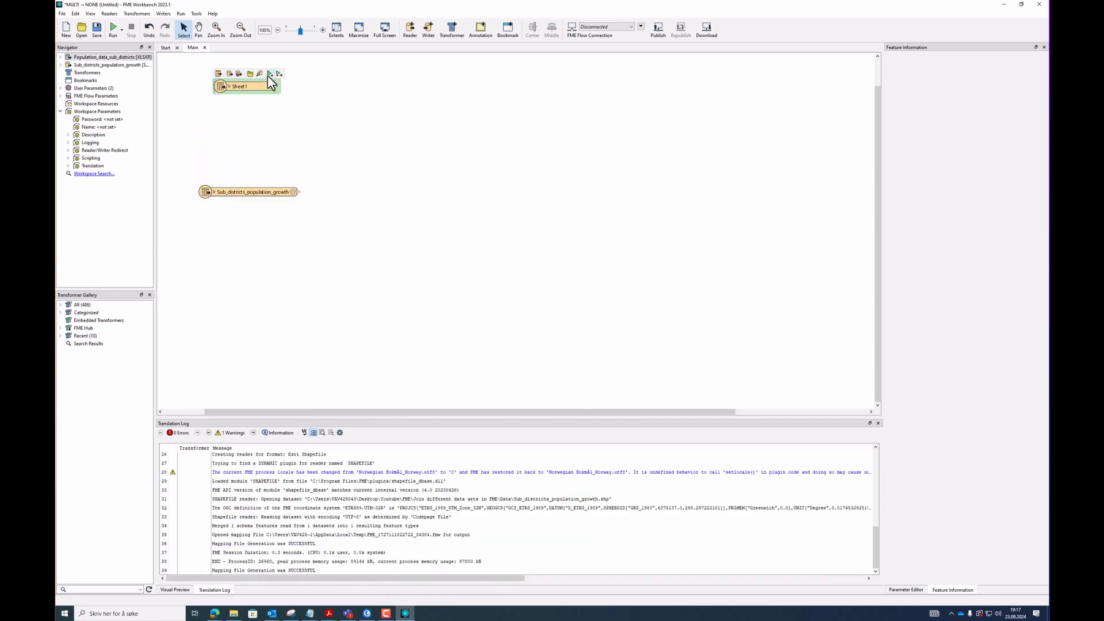
{"action": "left_click", "coordinate": [269, 73]}
{"action": "left_click", "coordinate": [592, 337]}
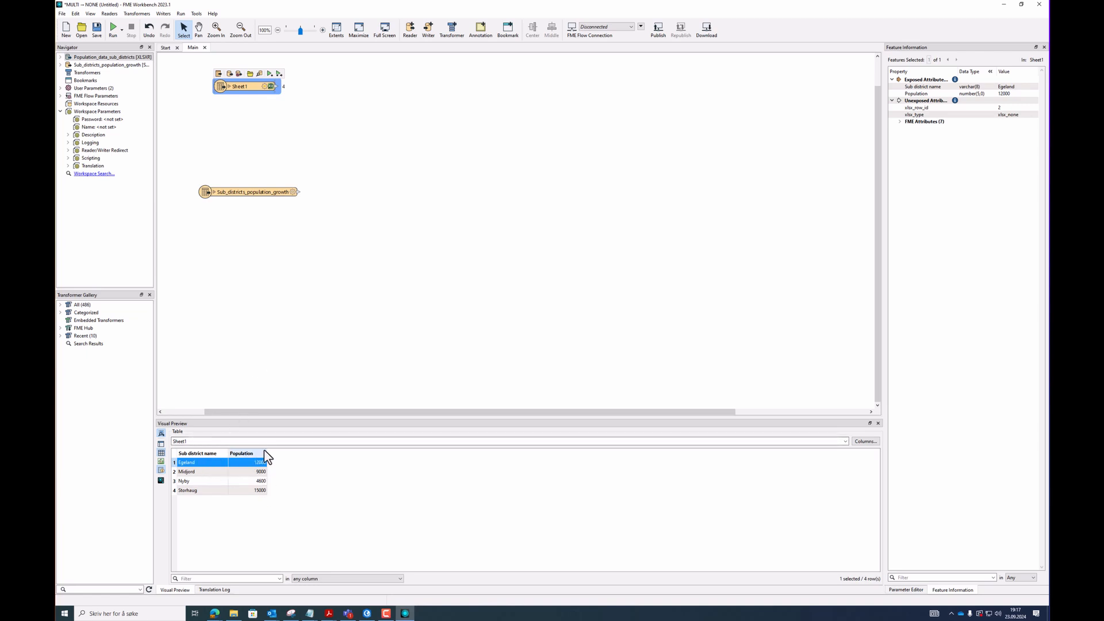
- Run the workspace up to the Sub_districts_population_growth reader and inspect its table and polygons on the map
{"action": "left_click", "coordinate": [262, 192]}
{"action": "left_click", "coordinate": [255, 179]}
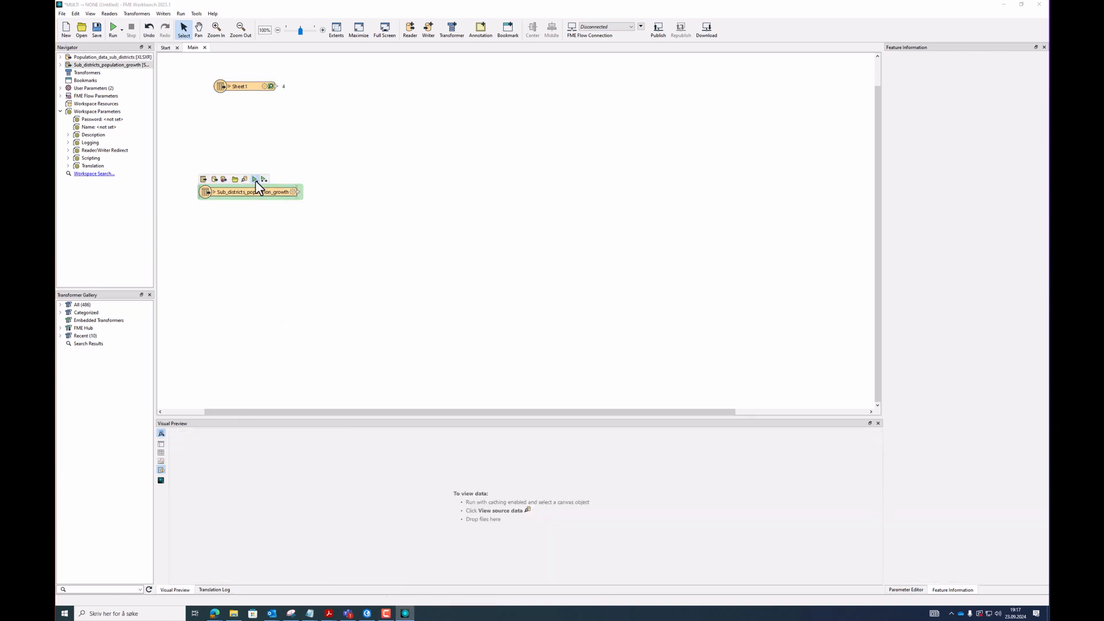
{"action": "left_click", "coordinate": [601, 334]}
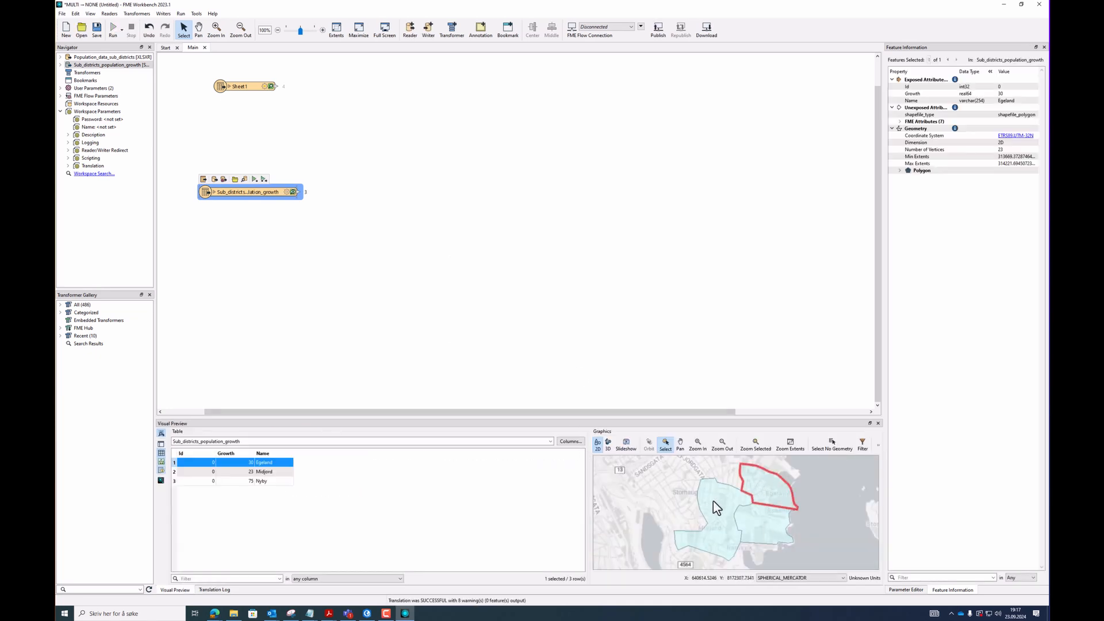
{"action": "left_click", "coordinate": [755, 521]}
{"action": "left_click", "coordinate": [772, 491]}
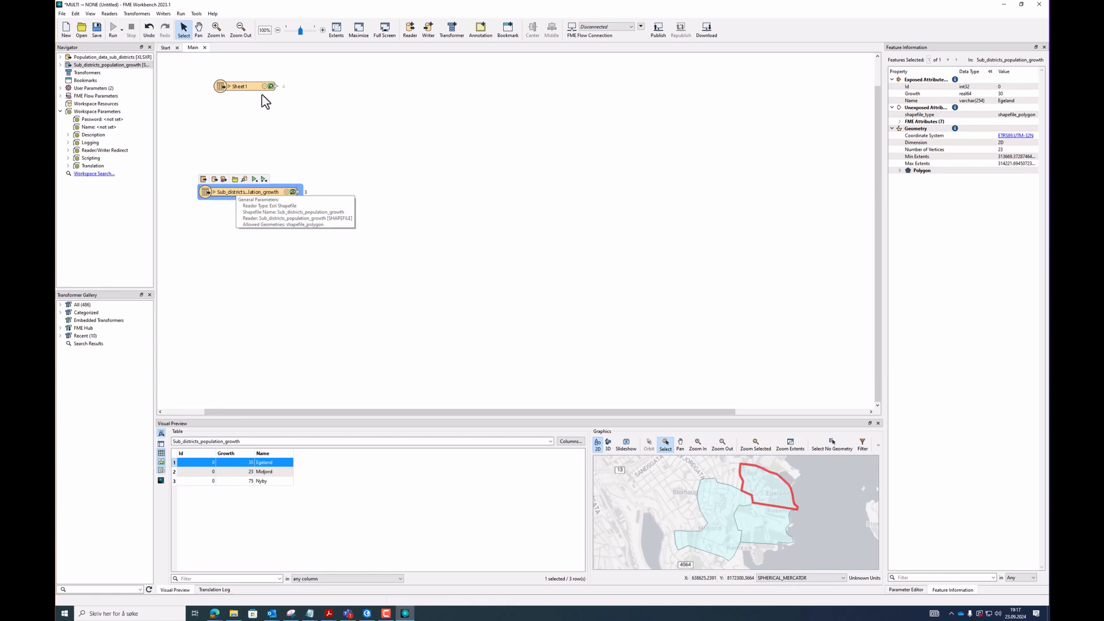
- Add a FeatureJoiner between the readers' outputs, connecting Sheet1 to its Left port and Sub_districts_population_growth to its Right port
{"action": "left_click", "coordinate": [453, 170]}
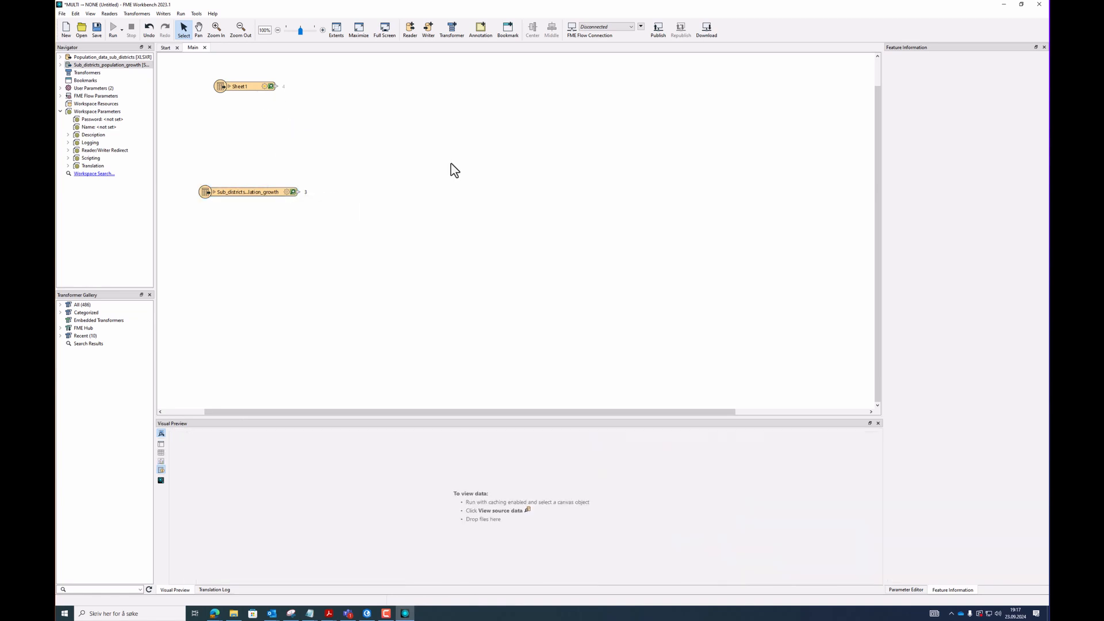
{"action": "type", "text": "feature"}
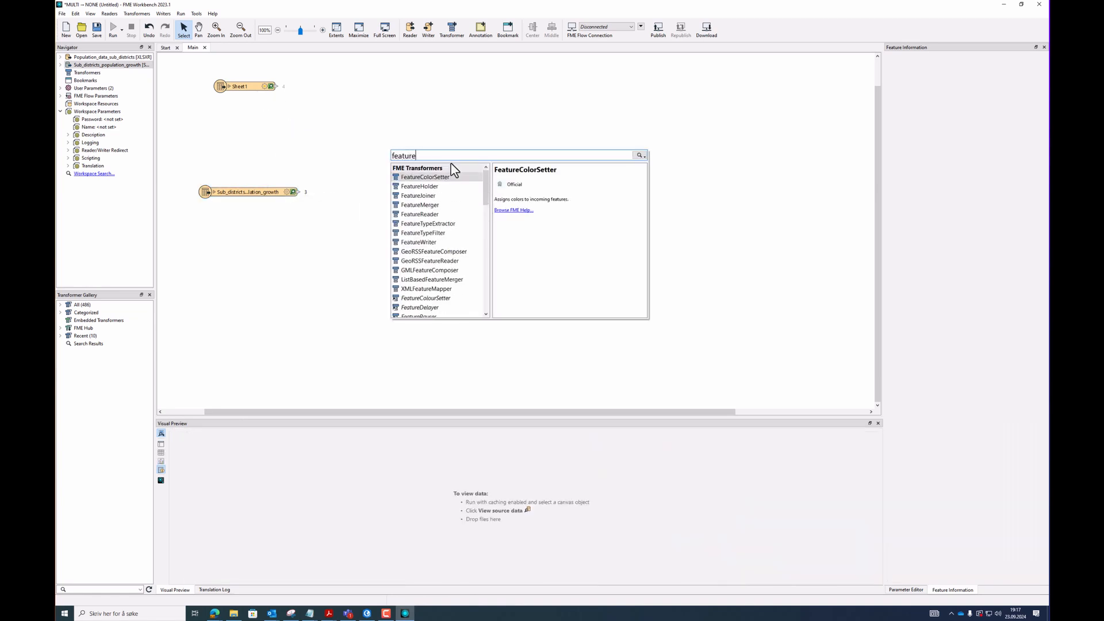
{"action": "type", "text": "joiner"}
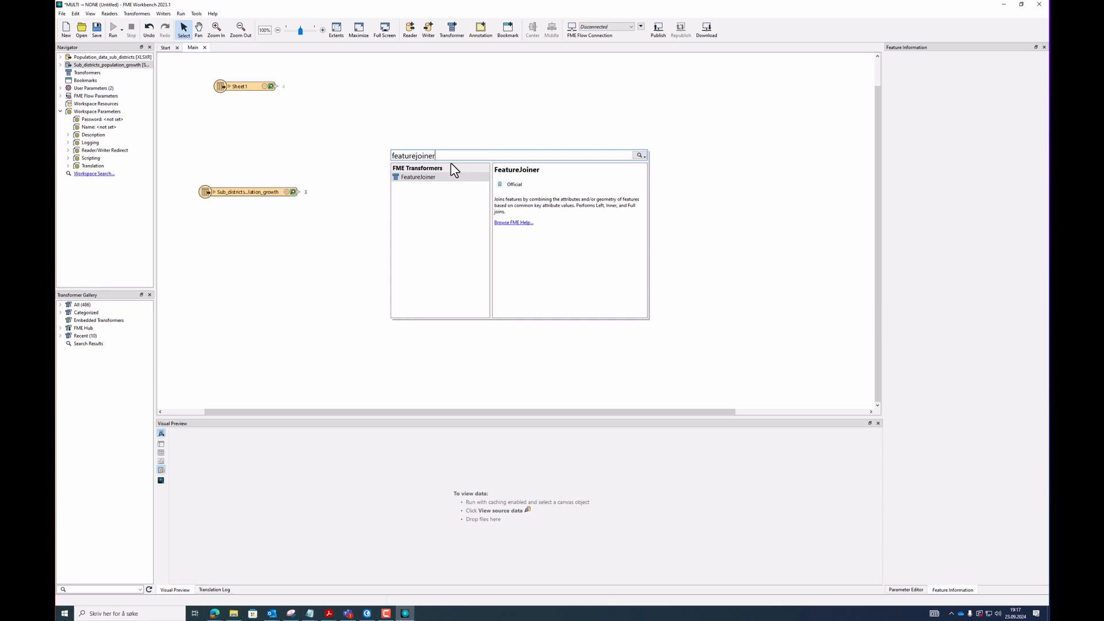
{"action": "double_click", "coordinate": [433, 177]}
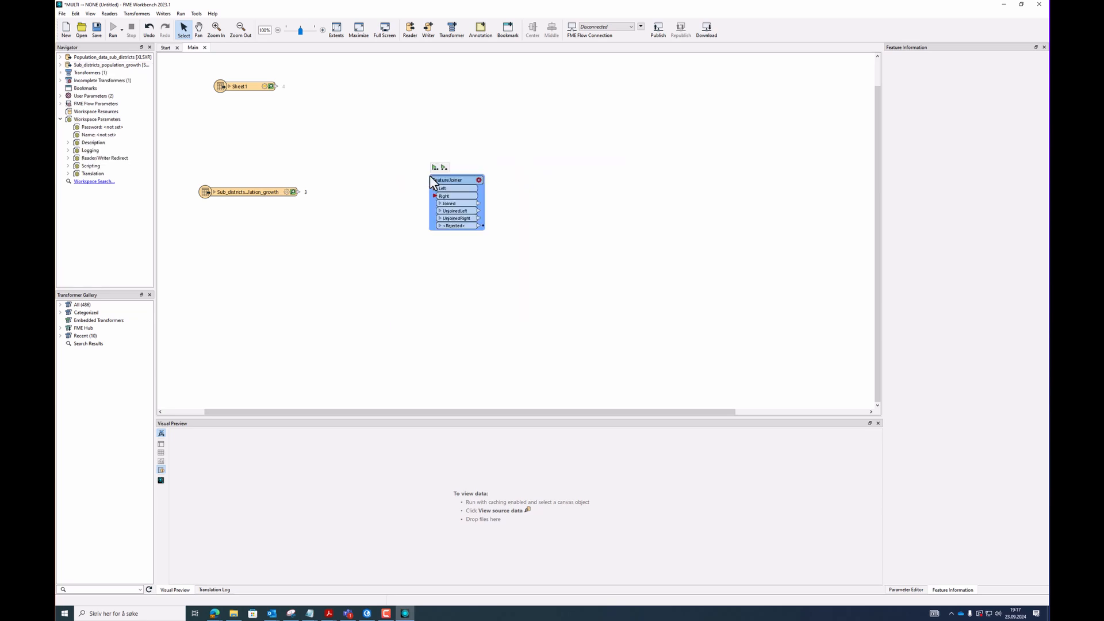
{"action": "left_click_drag", "start_coordinate": [429, 175], "coordinate": [411, 125]}
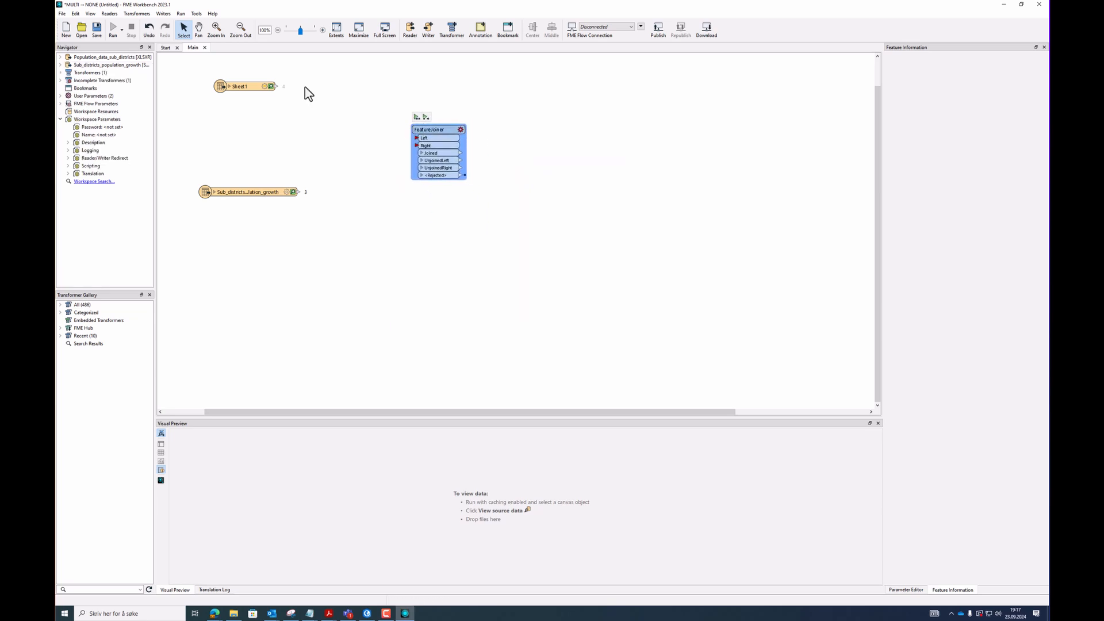
{"action": "left_click_drag", "start_coordinate": [277, 86], "coordinate": [417, 138]}
{"action": "mouse_move", "coordinate": [296, 193]}
{"action": "left_mouse_down"}
{"action": "mouse_move", "coordinate": [408, 160]}
{"action": "mouse_move", "coordinate": [417, 146]}
{"action": "left_mouse_up"}
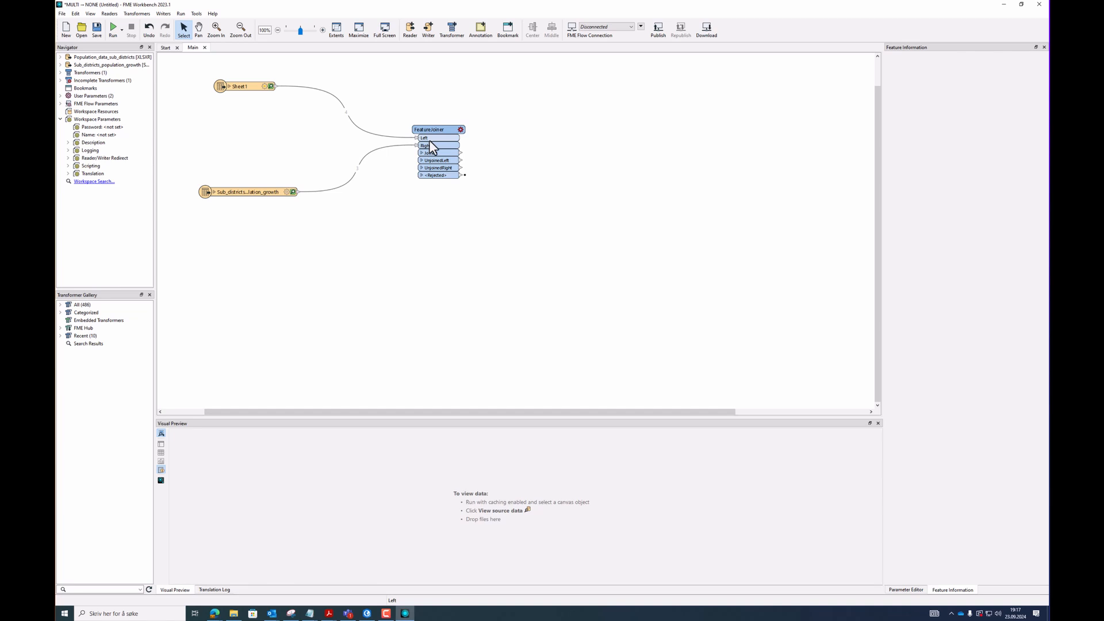
- Configure the FeatureJoiner to join on Sub district name for the left input and Name for the right input
{"action": "mouse_move", "coordinate": [461, 131]}
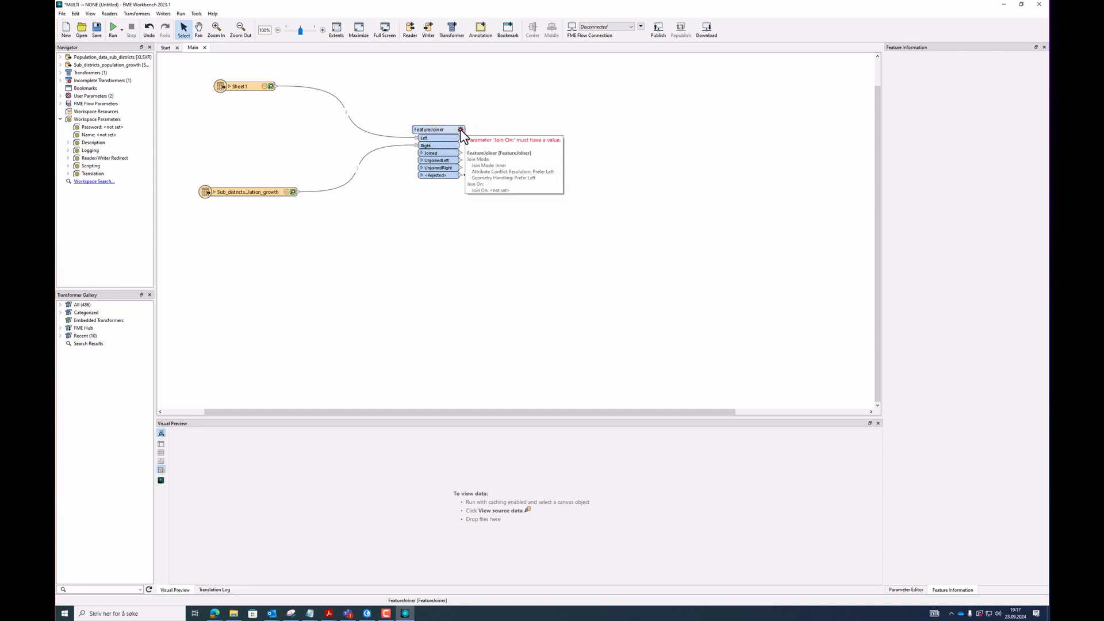
{"action": "left_click", "coordinate": [461, 130]}
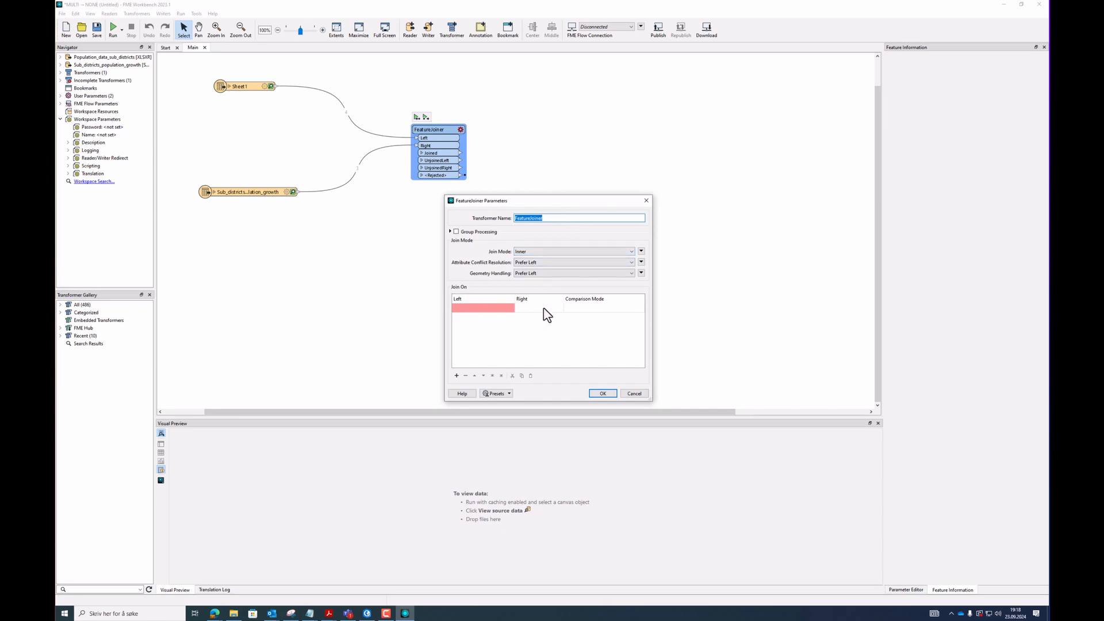
{"action": "left_click", "coordinate": [506, 308]}
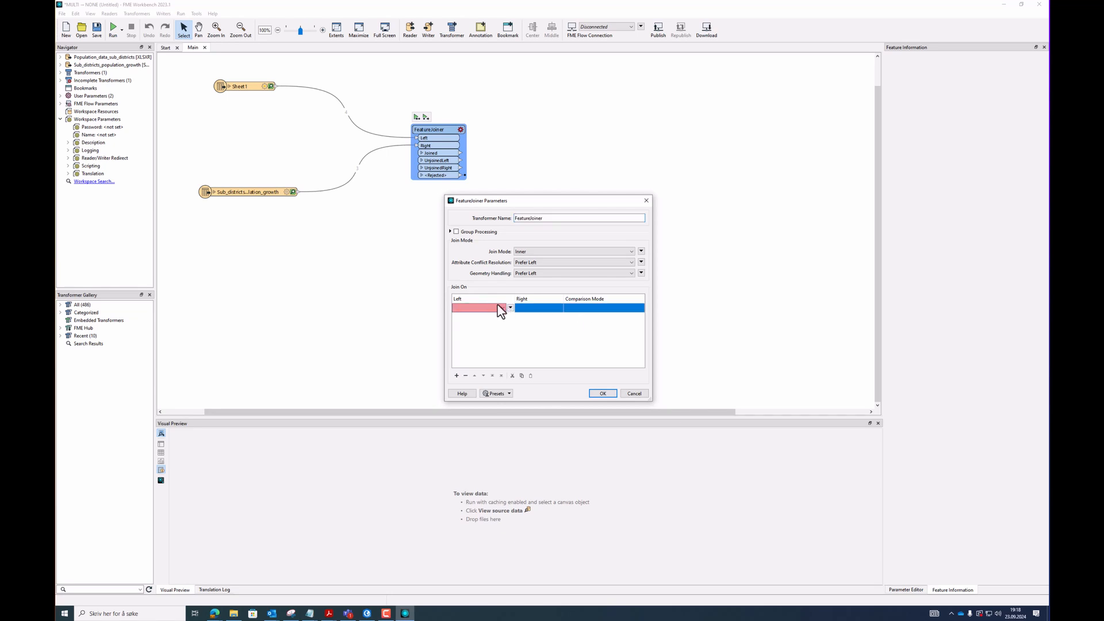
{"action": "left_click", "coordinate": [510, 307]}
{"action": "mouse_move", "coordinate": [523, 315]}
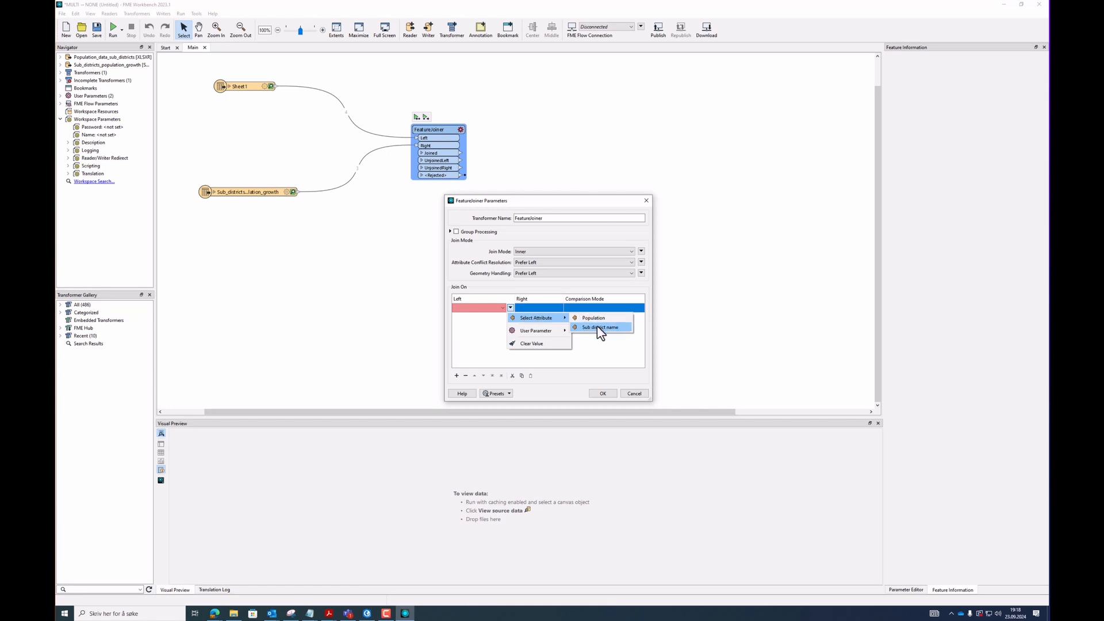
{"action": "left_click", "coordinate": [607, 327]}
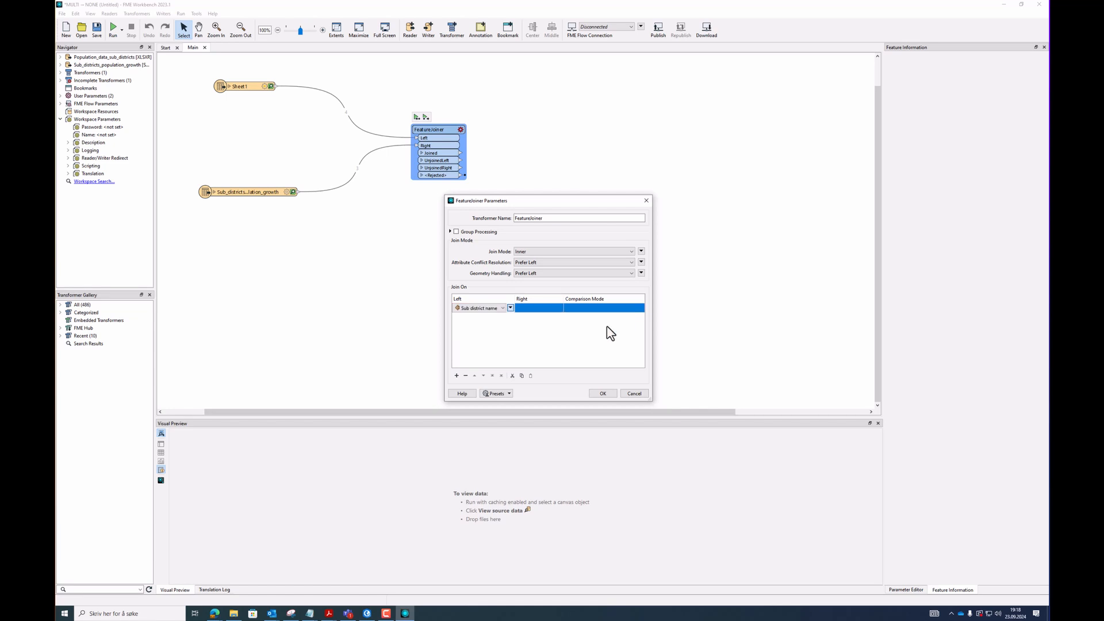
{"action": "left_click", "coordinate": [551, 308]}
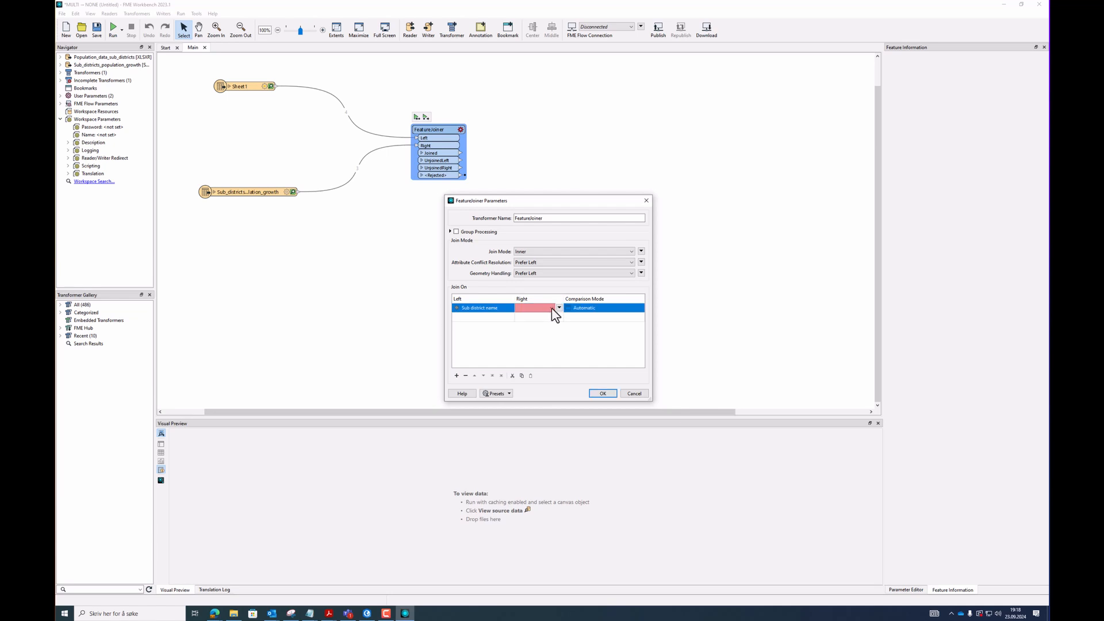
{"action": "left_click", "coordinate": [558, 308]}
{"action": "mouse_move", "coordinate": [577, 317]}
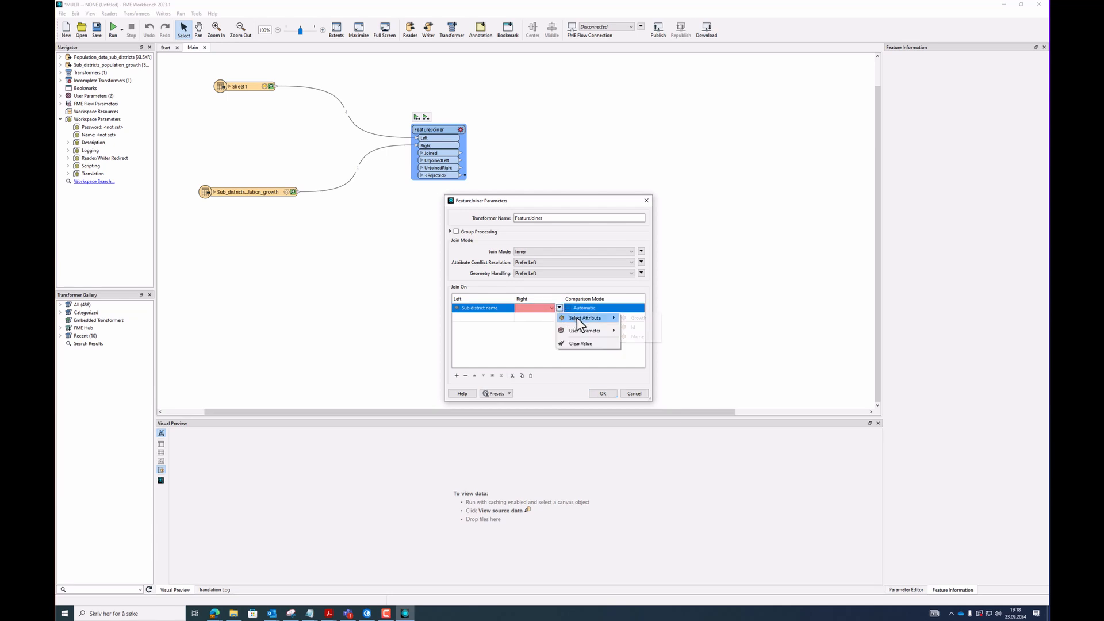
{"action": "left_click", "coordinate": [647, 336]}
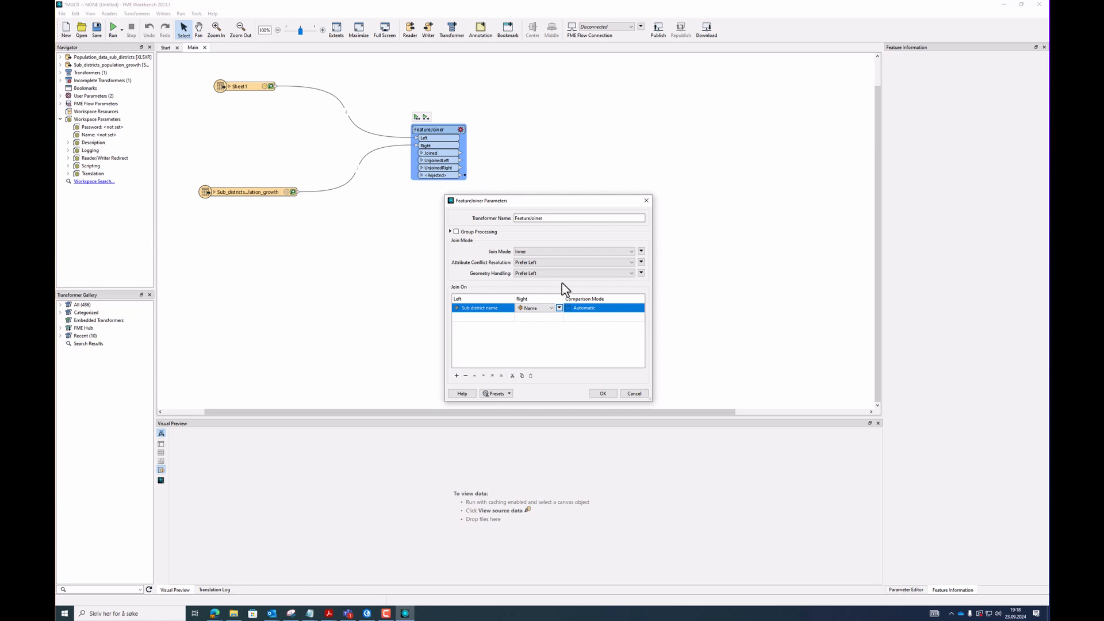
{"action": "left_click", "coordinate": [602, 393]}
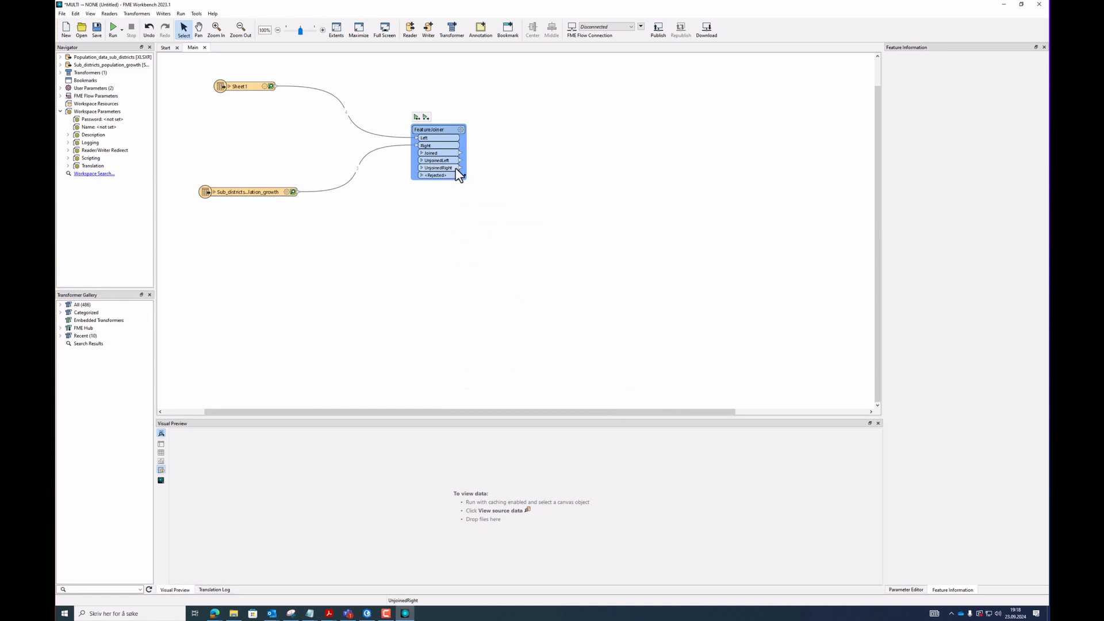
- Run the workspace to the FeatureJoiner and compare its Joined and UnjoinedLeft outputs with the two source tables
{"action": "left_click", "coordinate": [416, 117]}
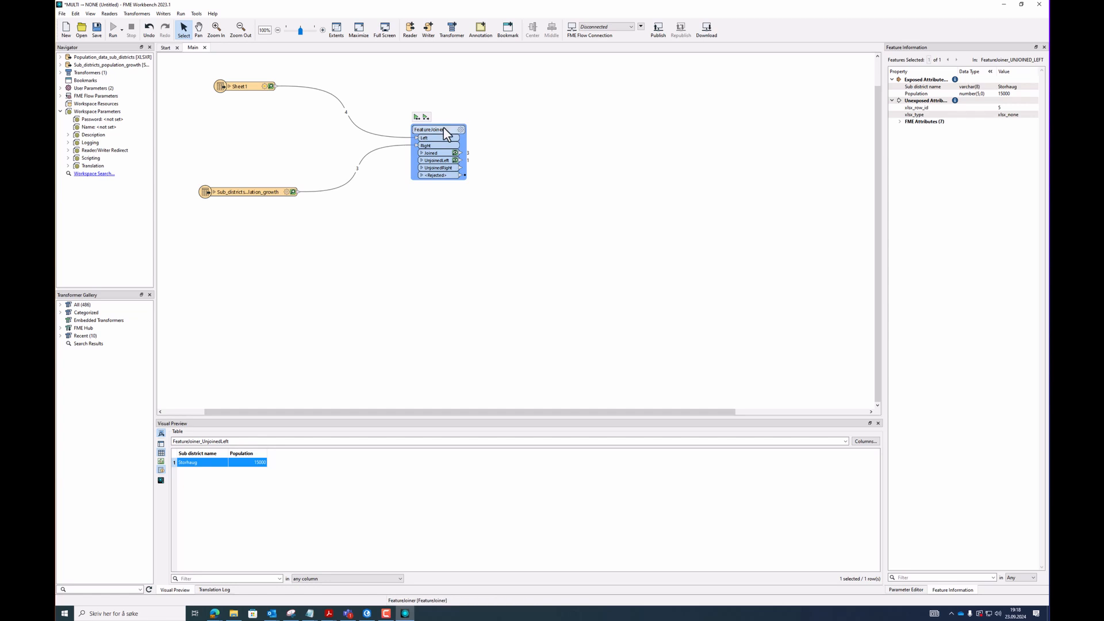
{"action": "left_click", "coordinate": [455, 152]}
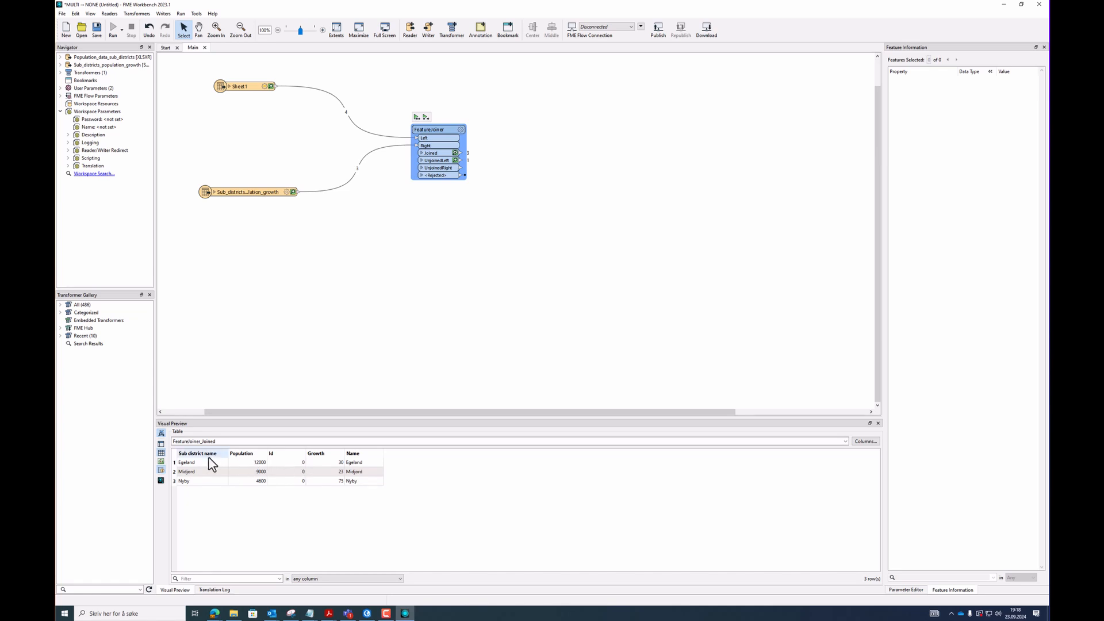
{"action": "left_click", "coordinate": [271, 88]}
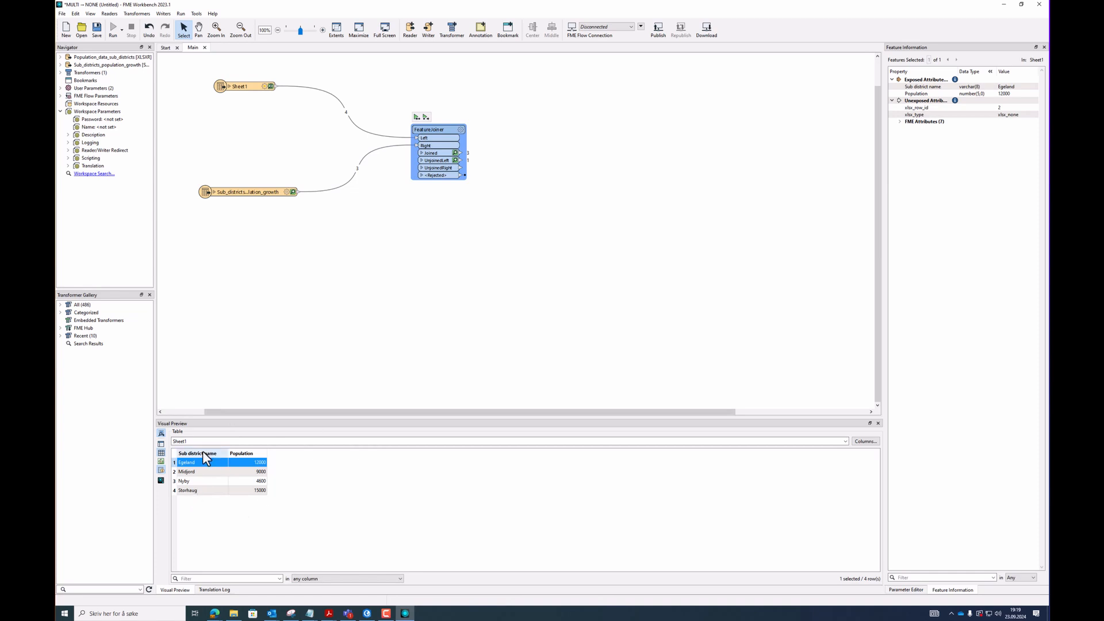
{"action": "left_click", "coordinate": [192, 491]}
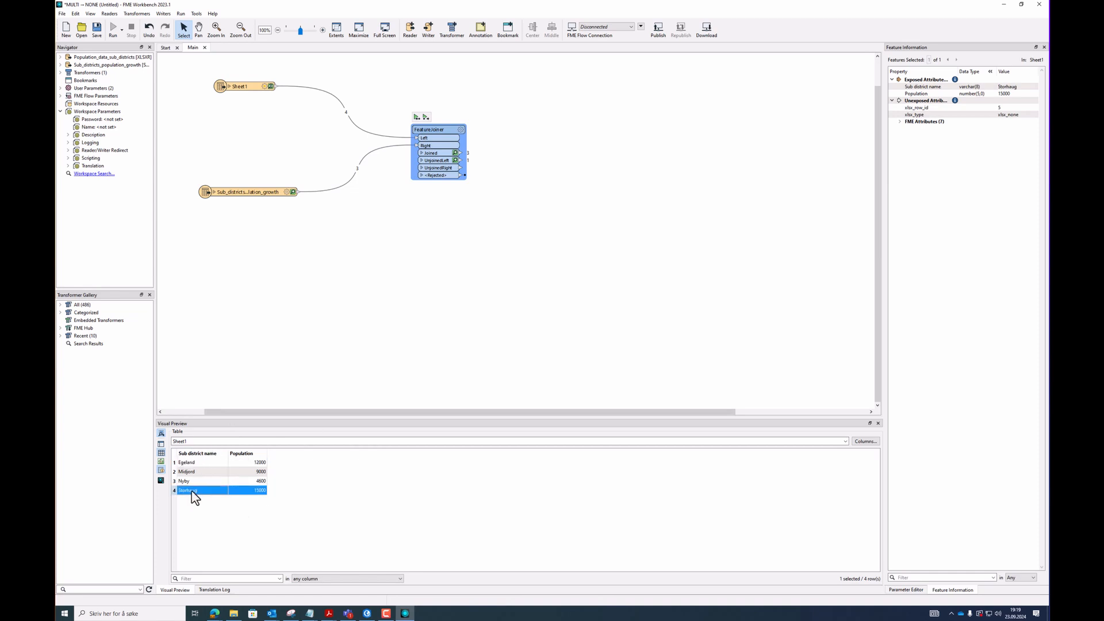
{"action": "left_click", "coordinate": [292, 192]}
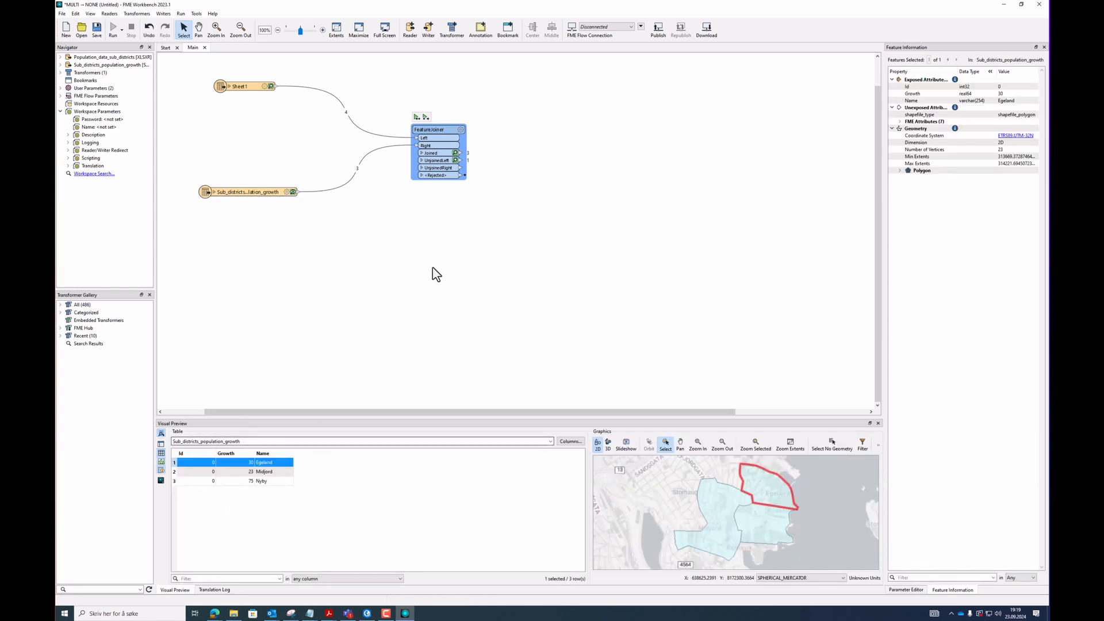
{"action": "left_click", "coordinate": [454, 161]}
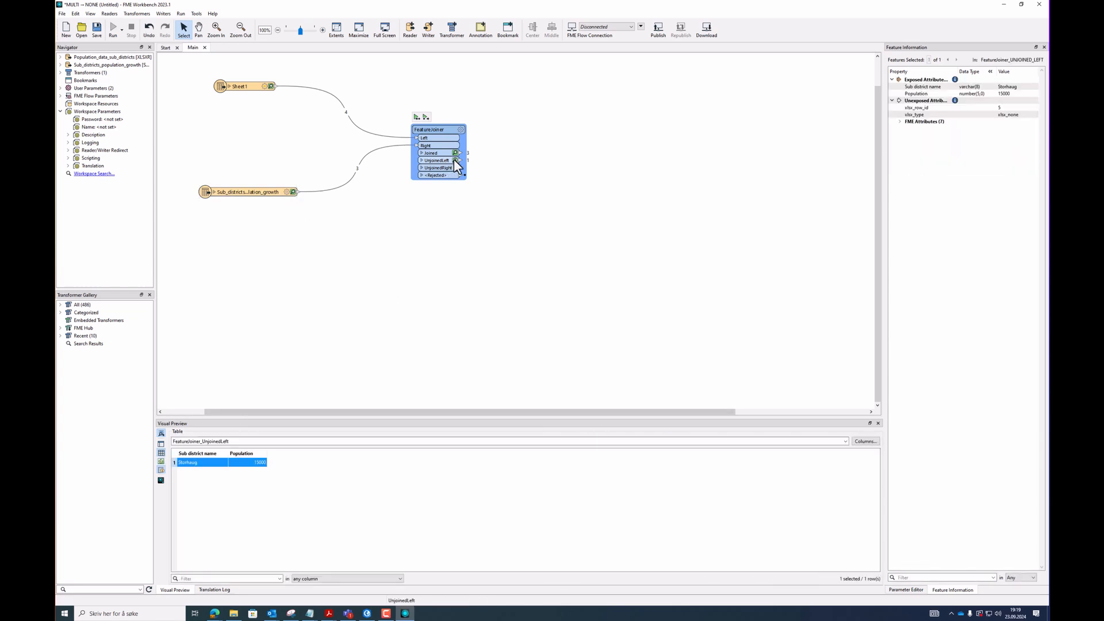
{"action": "left_click", "coordinate": [458, 187]}
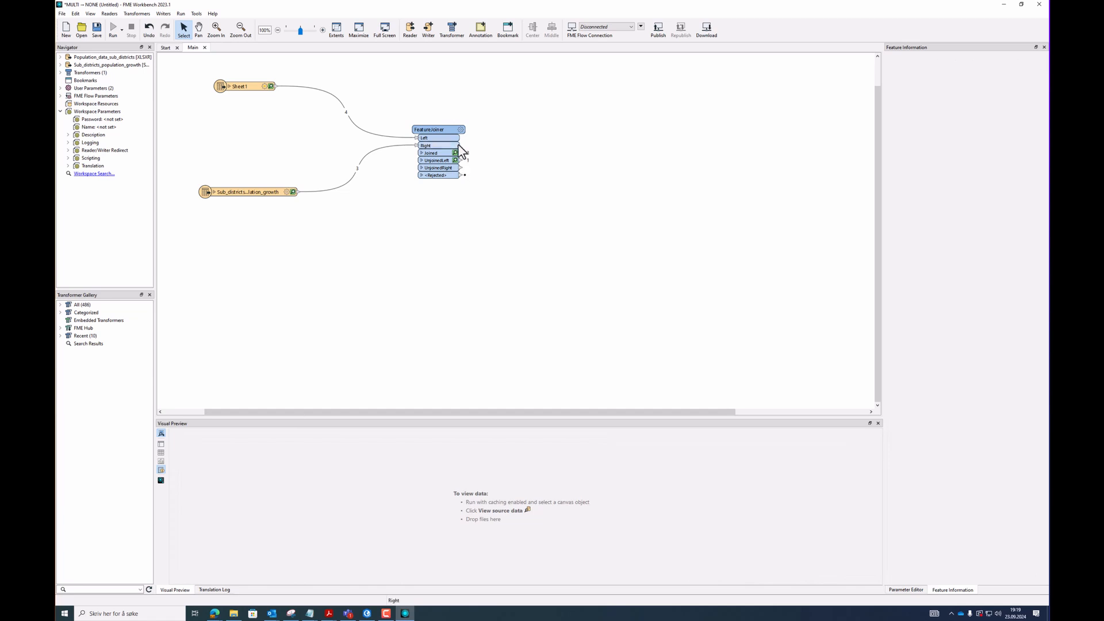
- Set the FeatureJoiner's join mode to Left
{"action": "left_click", "coordinate": [461, 130]}
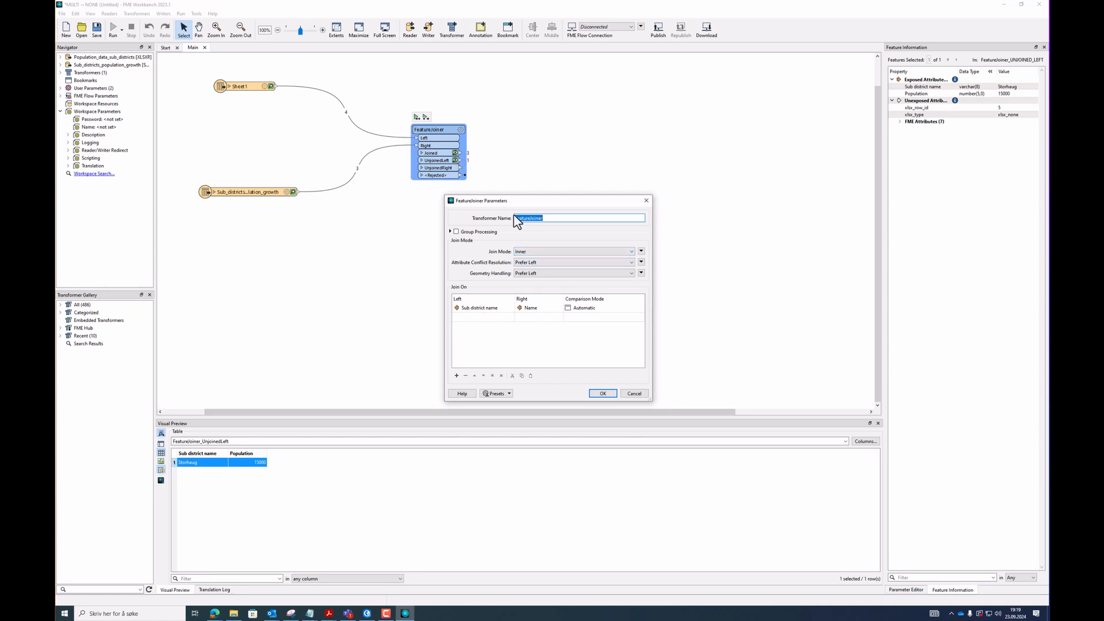
{"action": "left_click", "coordinate": [565, 252]}
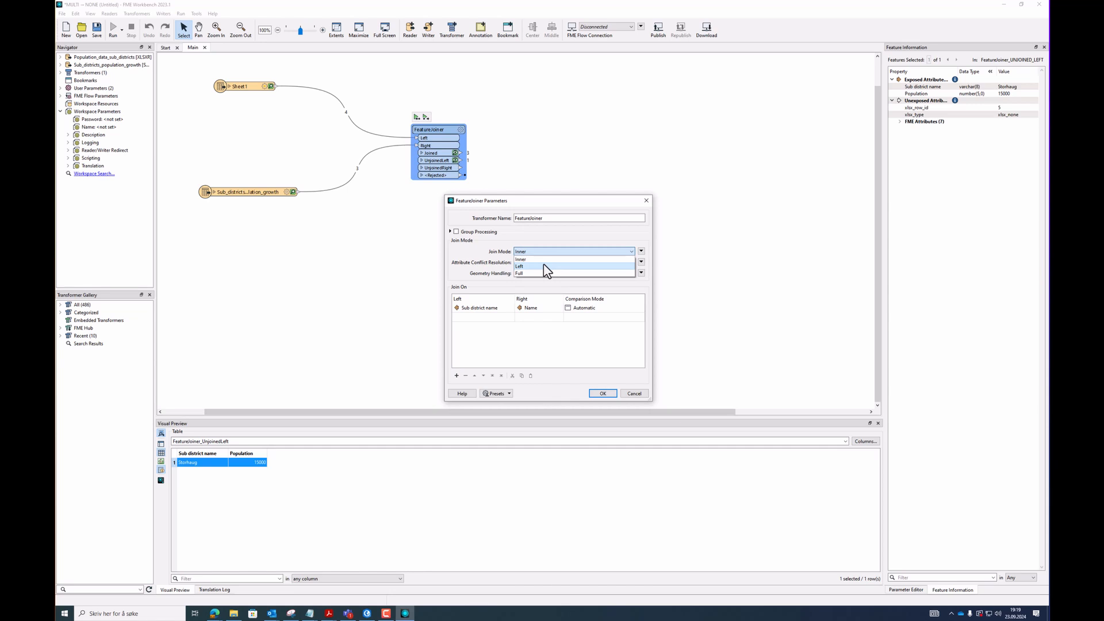
{"action": "left_click", "coordinate": [544, 266]}
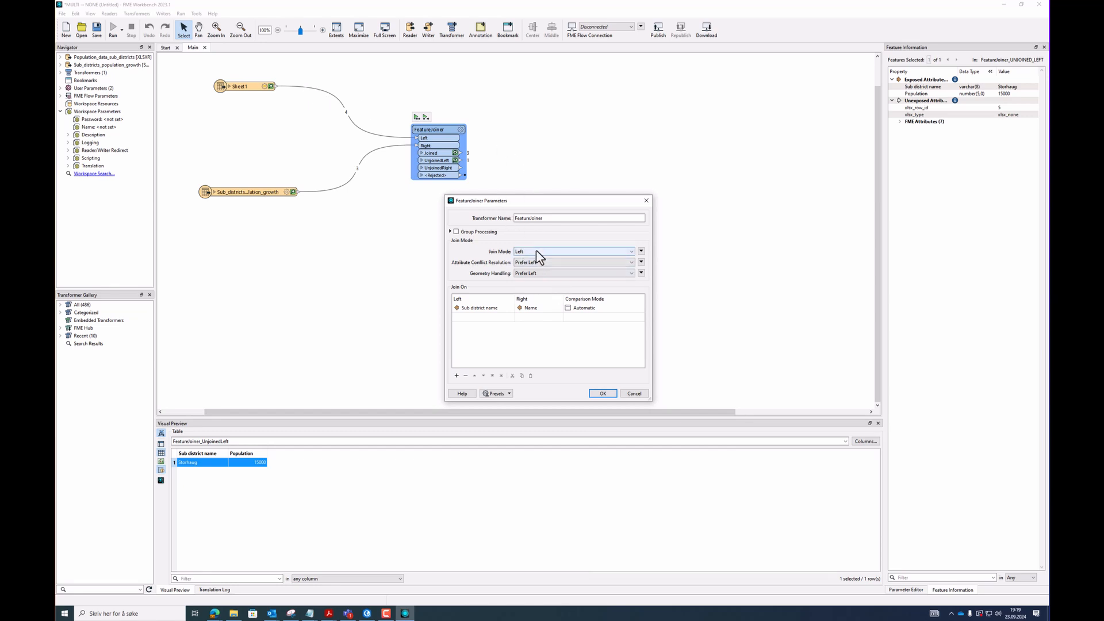
{"action": "left_click", "coordinate": [603, 394]}
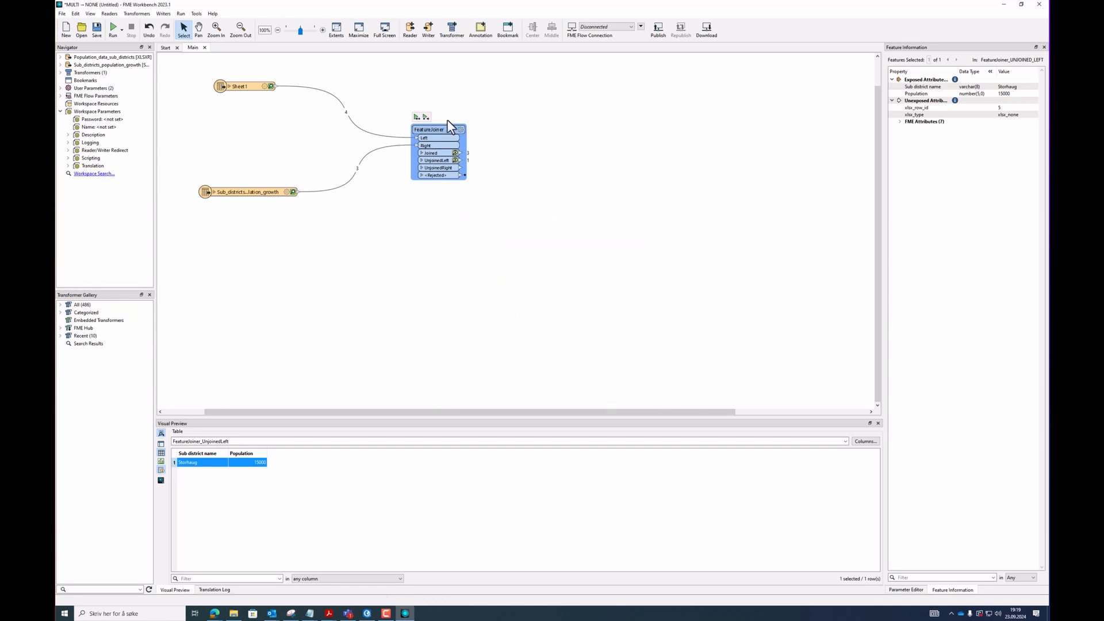
- Run the workspace to the FeatureJoiner, inspect each row of its Joined output, and review the transformer's join parameters
{"action": "left_click", "coordinate": [416, 117]}
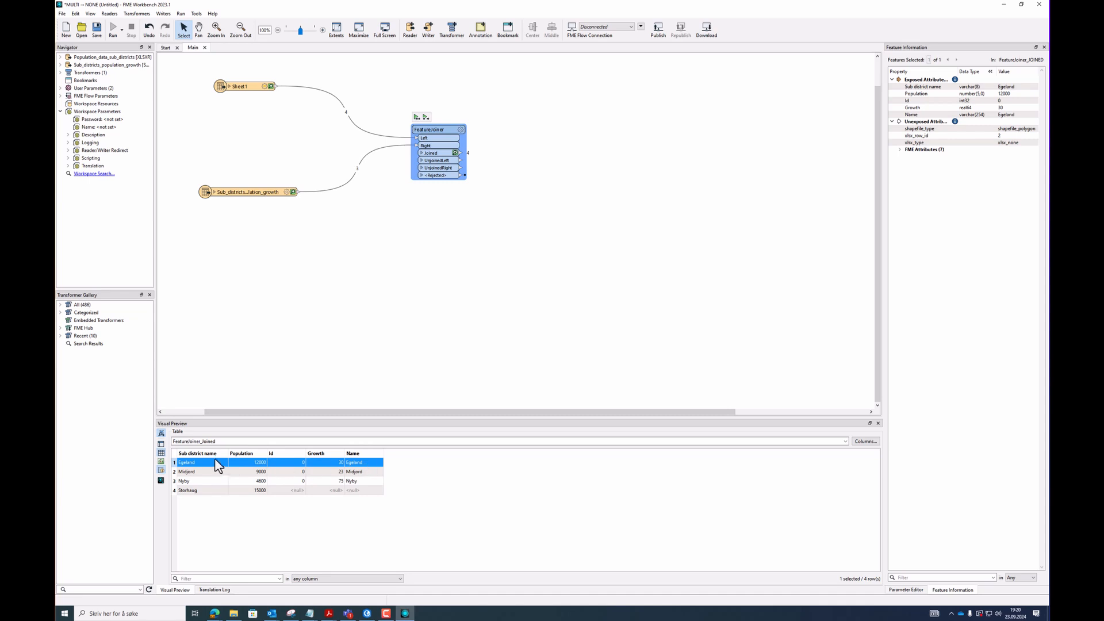
{"action": "left_click", "coordinate": [197, 472]}
{"action": "left_click", "coordinate": [197, 481]}
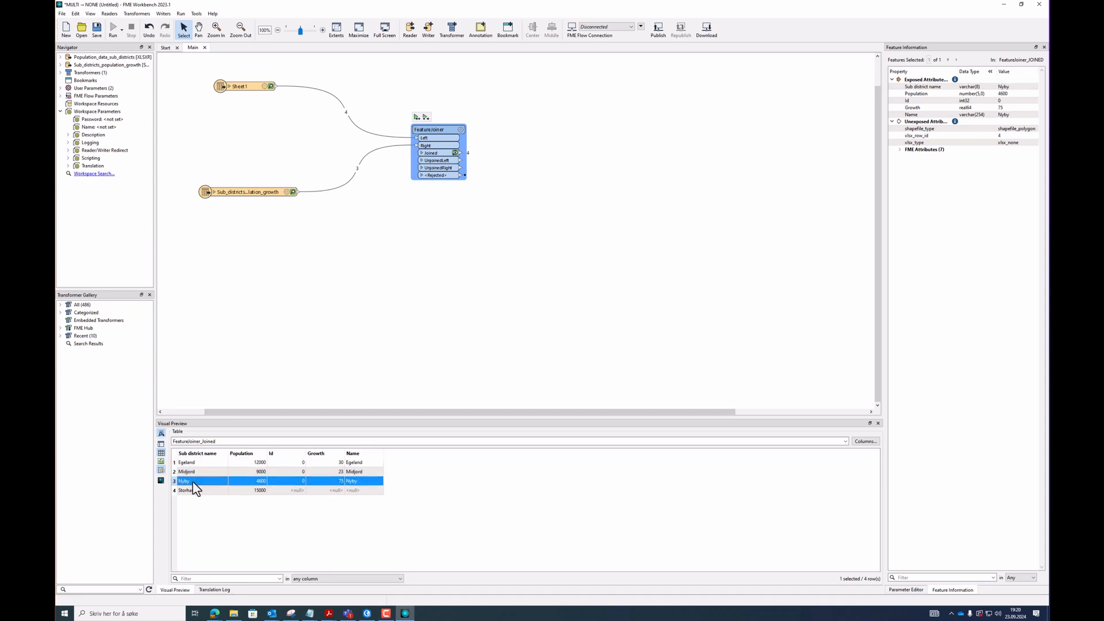
{"action": "left_click", "coordinate": [197, 491]}
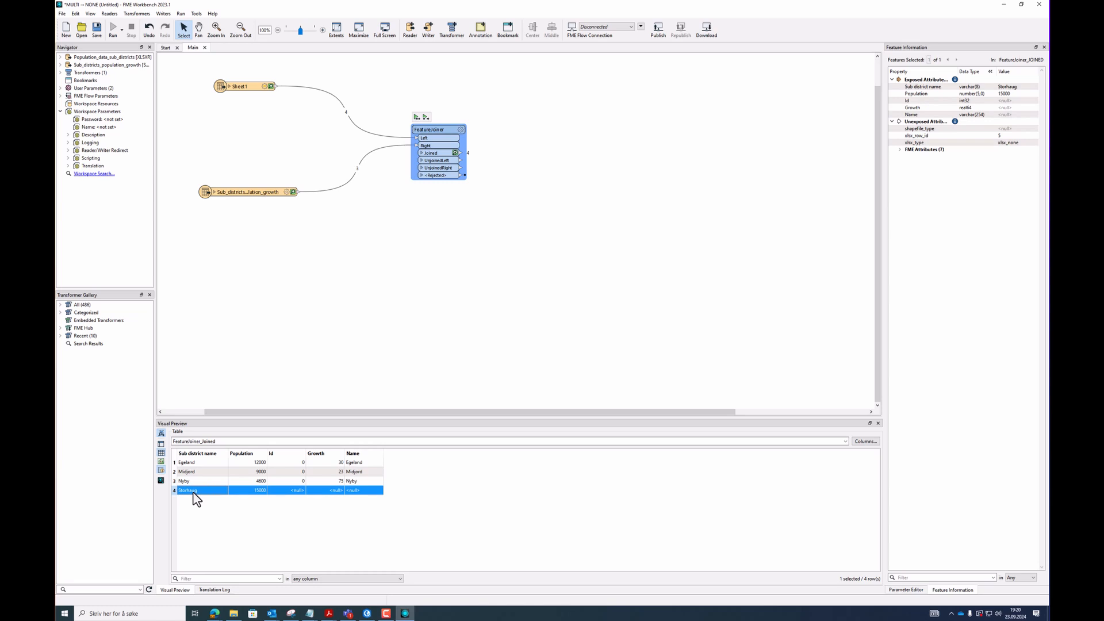
{"action": "left_click", "coordinate": [460, 129]}
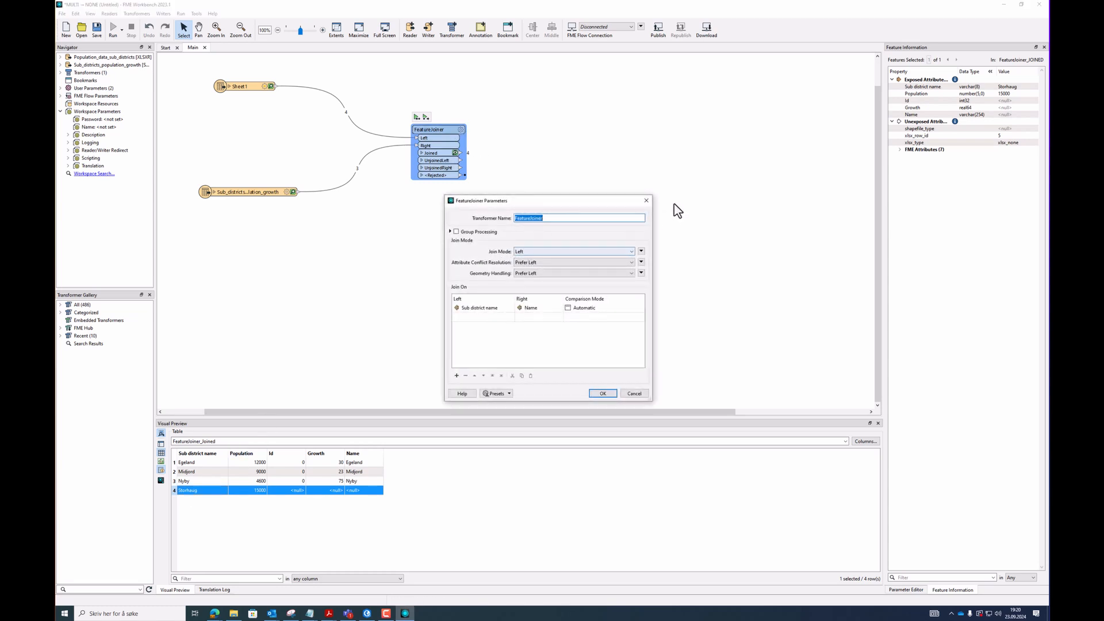
{"action": "left_click", "coordinate": [647, 200]}
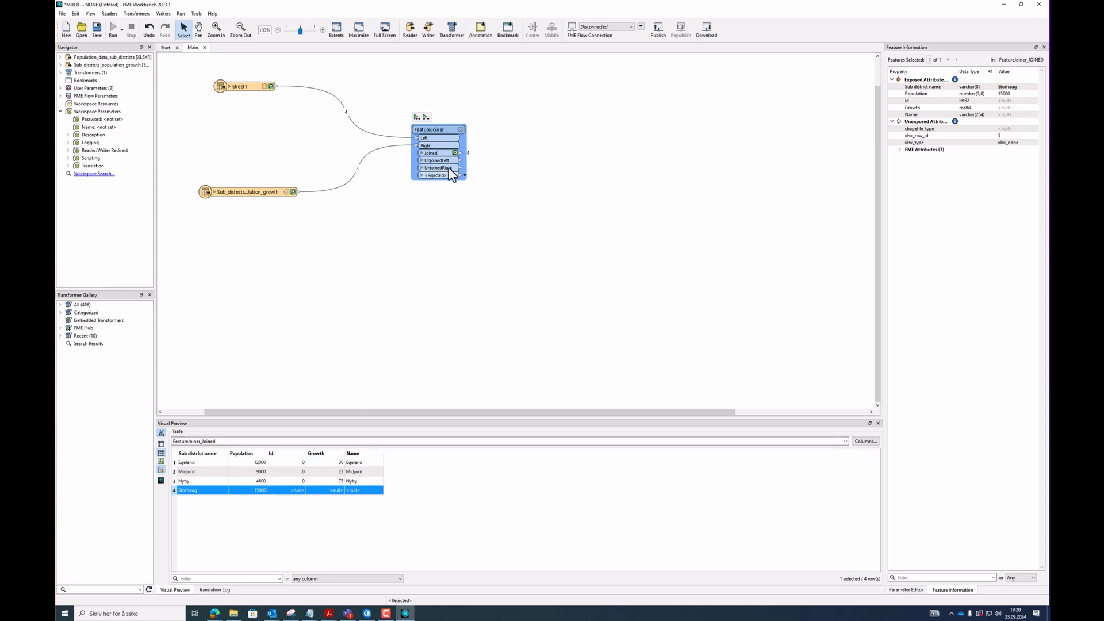
{"action": "left_click", "coordinate": [460, 129]}
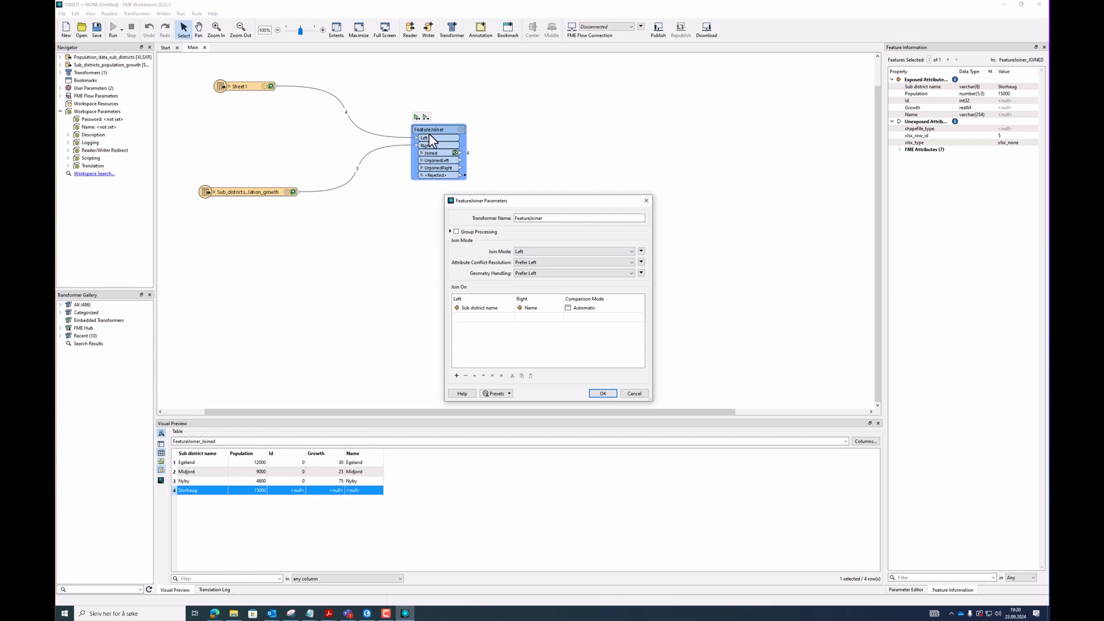
{"action": "left_click", "coordinate": [647, 200]}
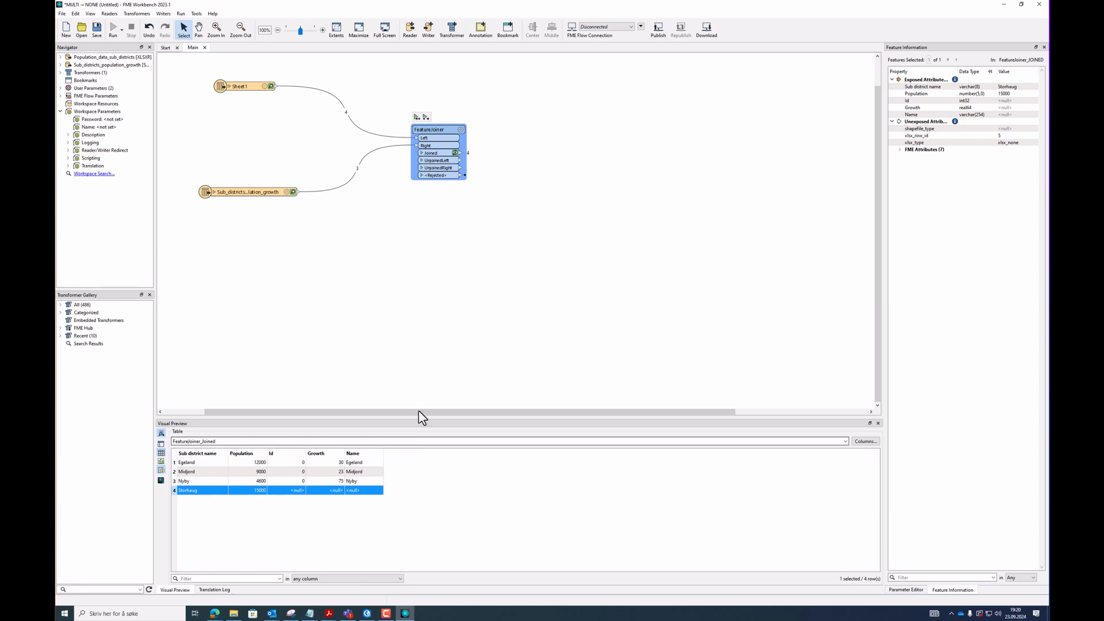
- Set the FeatureJoiner's geometry handling to Prefer Right
{"action": "left_click", "coordinate": [460, 131]}
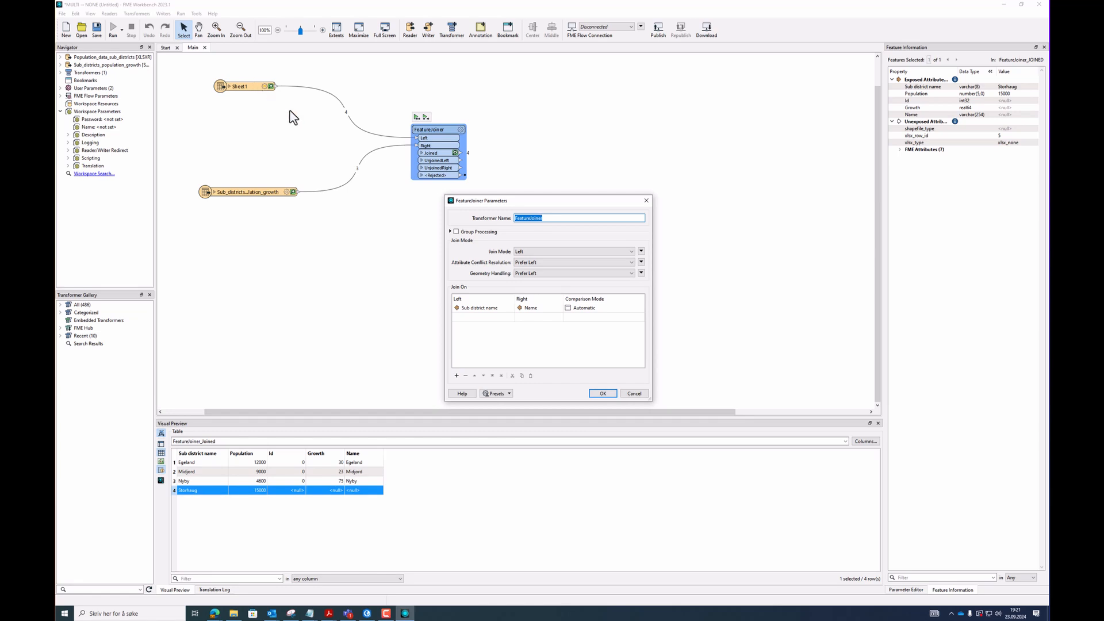
{"action": "left_click", "coordinate": [538, 273]}
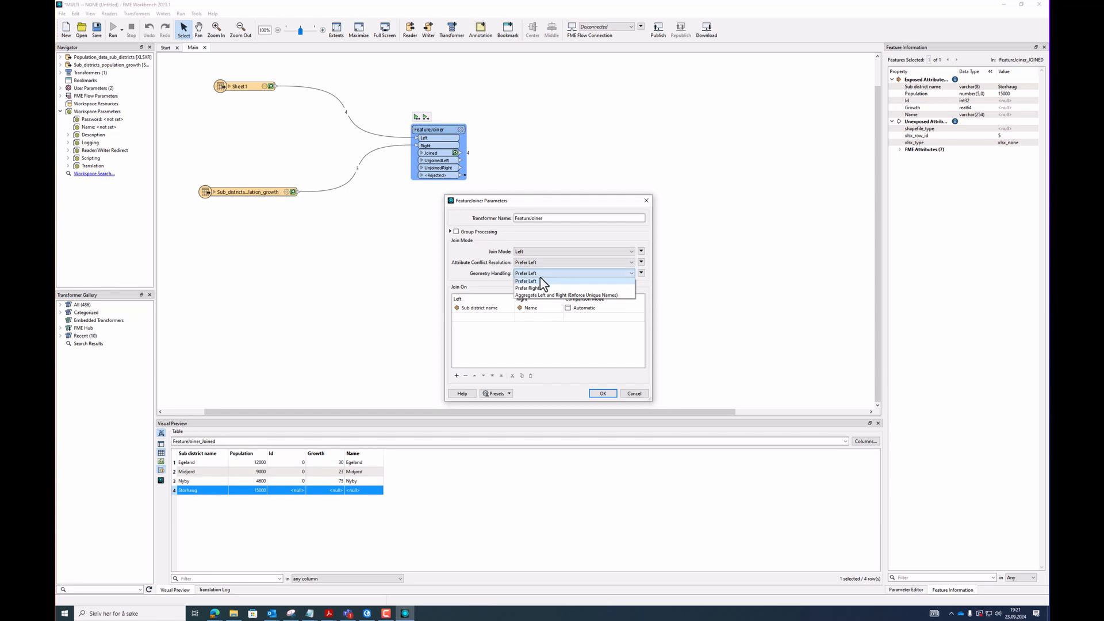
{"action": "left_click", "coordinate": [538, 288]}
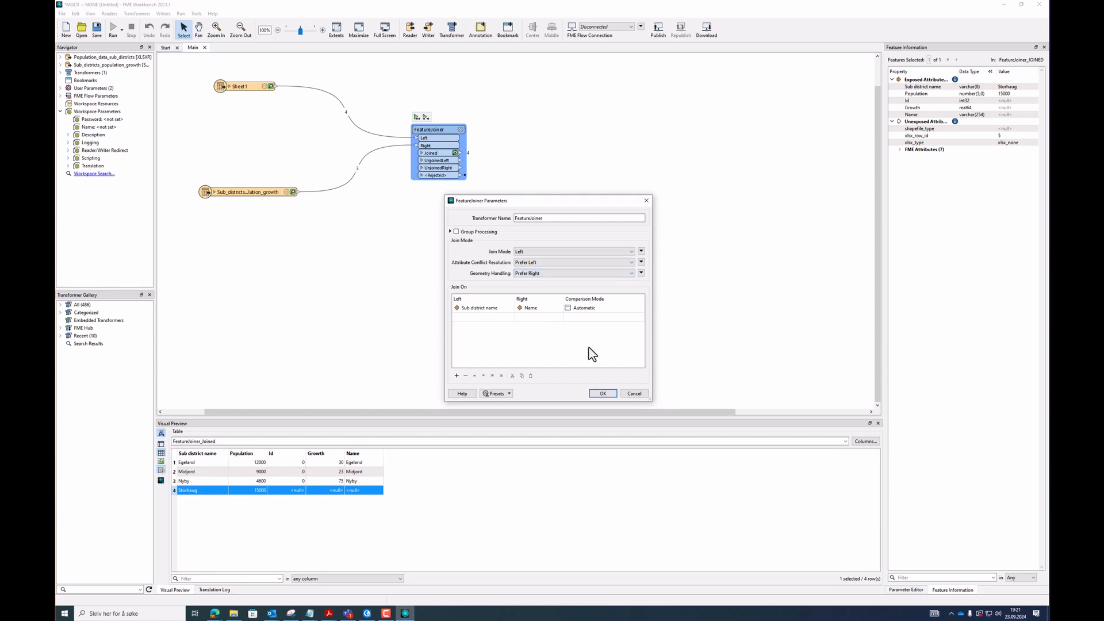
{"action": "left_click", "coordinate": [601, 396]}
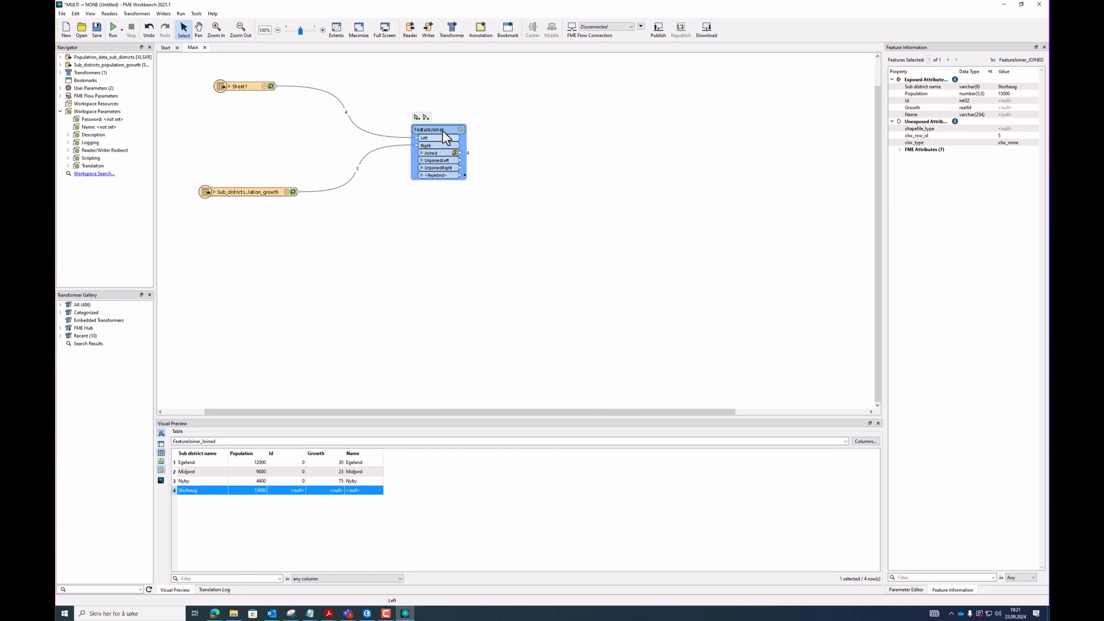
- Rerun the workspace from the FeatureJoiner and inspect the joined sub-district polygons and their attributes on the map
{"action": "left_click", "coordinate": [425, 117]}
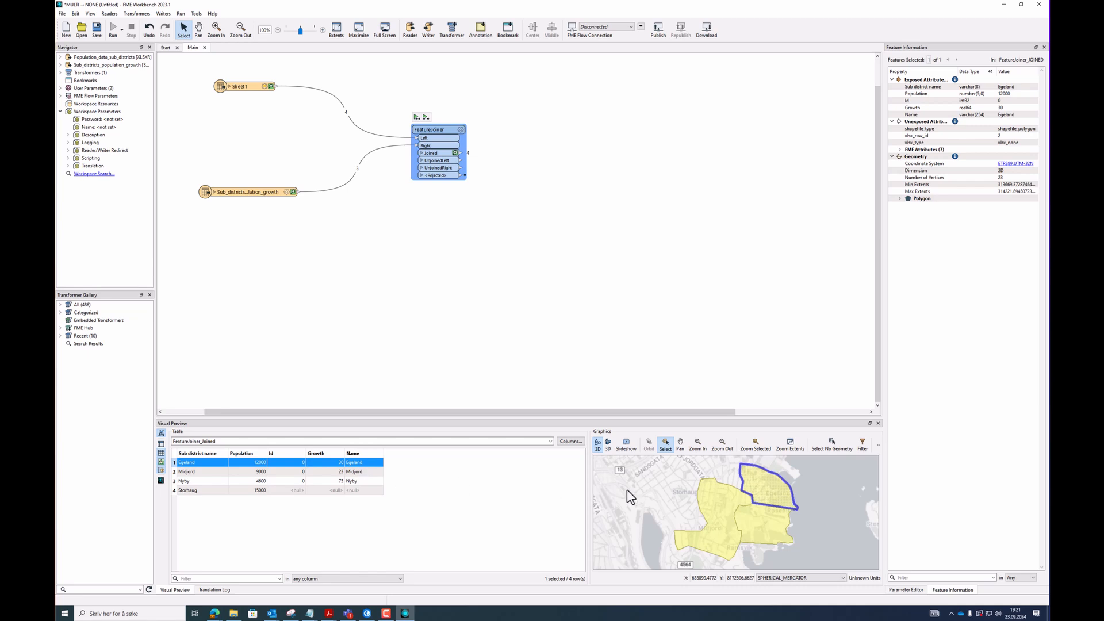
{"action": "left_click", "coordinate": [741, 529]}
{"action": "left_click", "coordinate": [747, 529]}
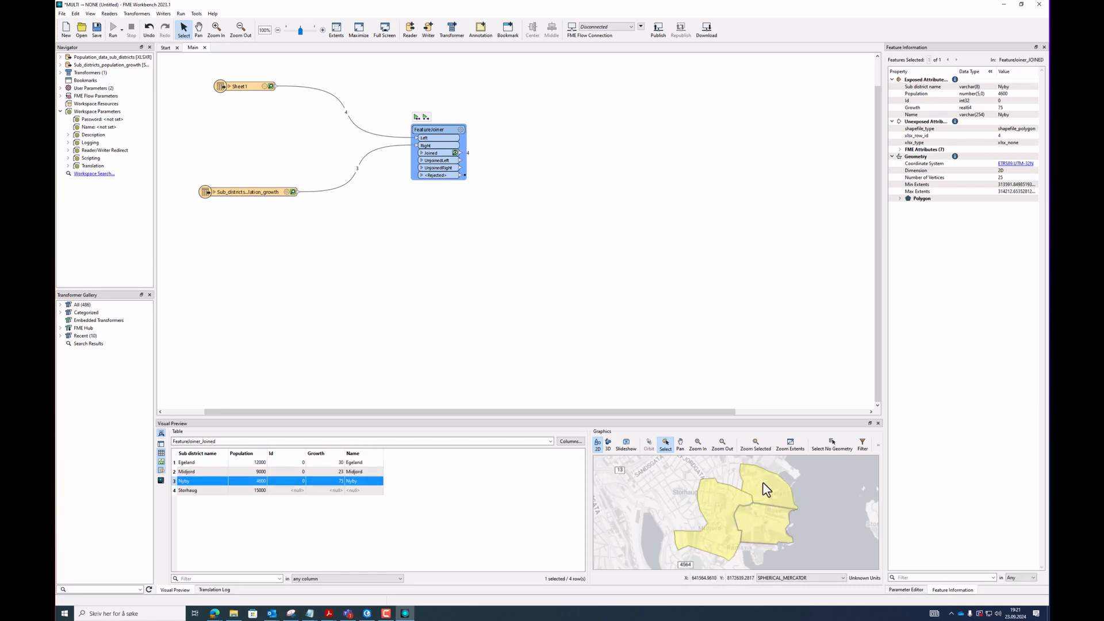
{"action": "left_click", "coordinate": [744, 487]}
{"action": "left_click", "coordinate": [752, 516]}
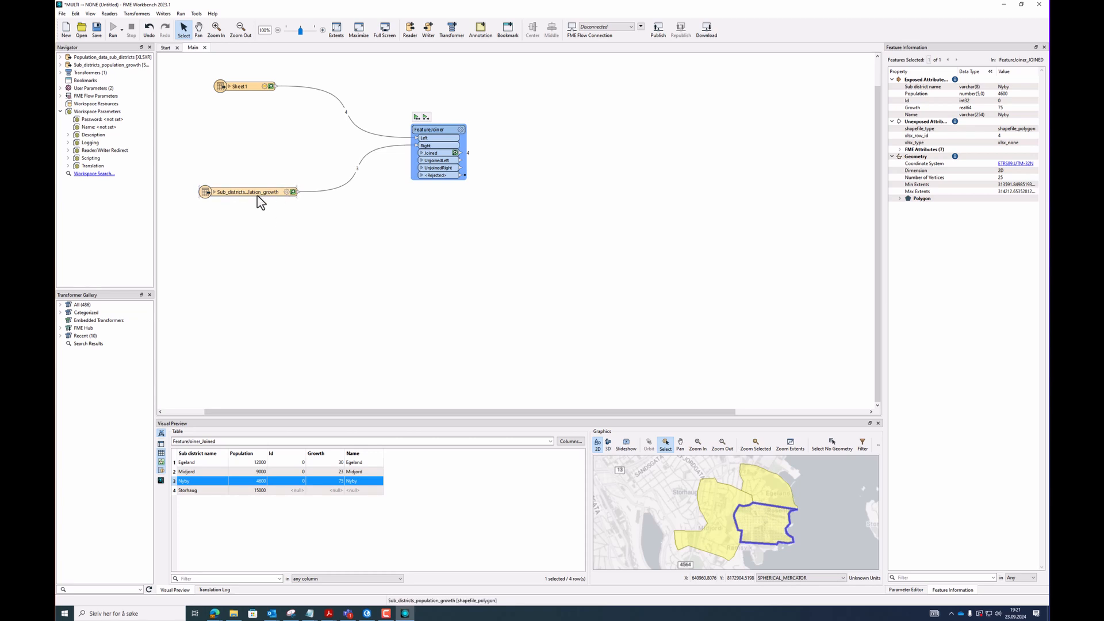
{"action": "mouse_move", "coordinate": [261, 202]}
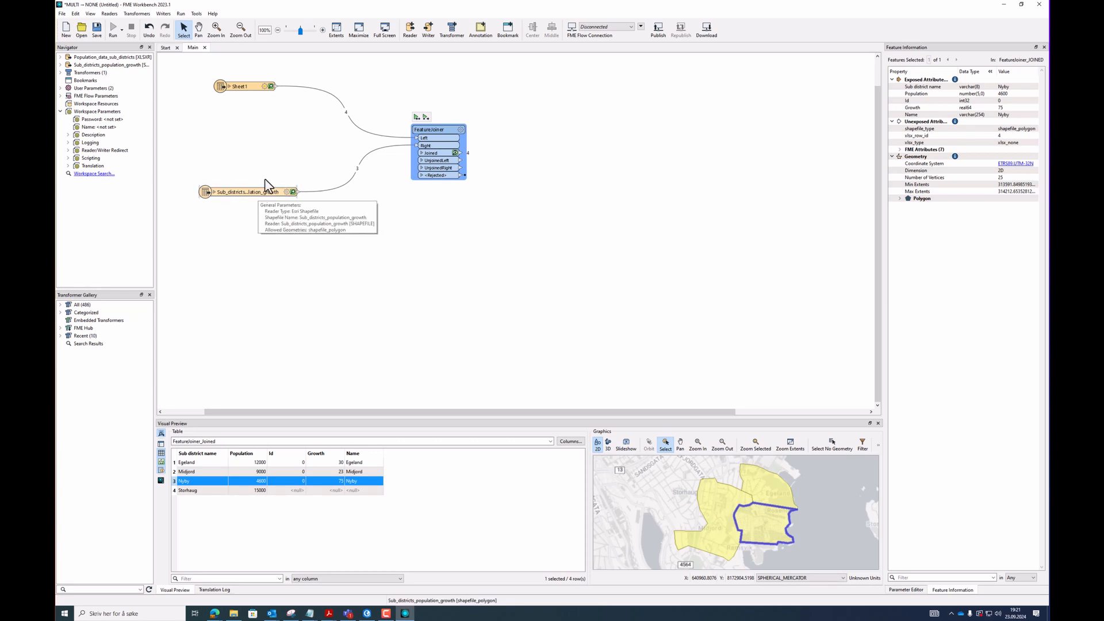
{"action": "left_click", "coordinate": [300, 150]}
{"action": "left_click", "coordinate": [440, 130]}
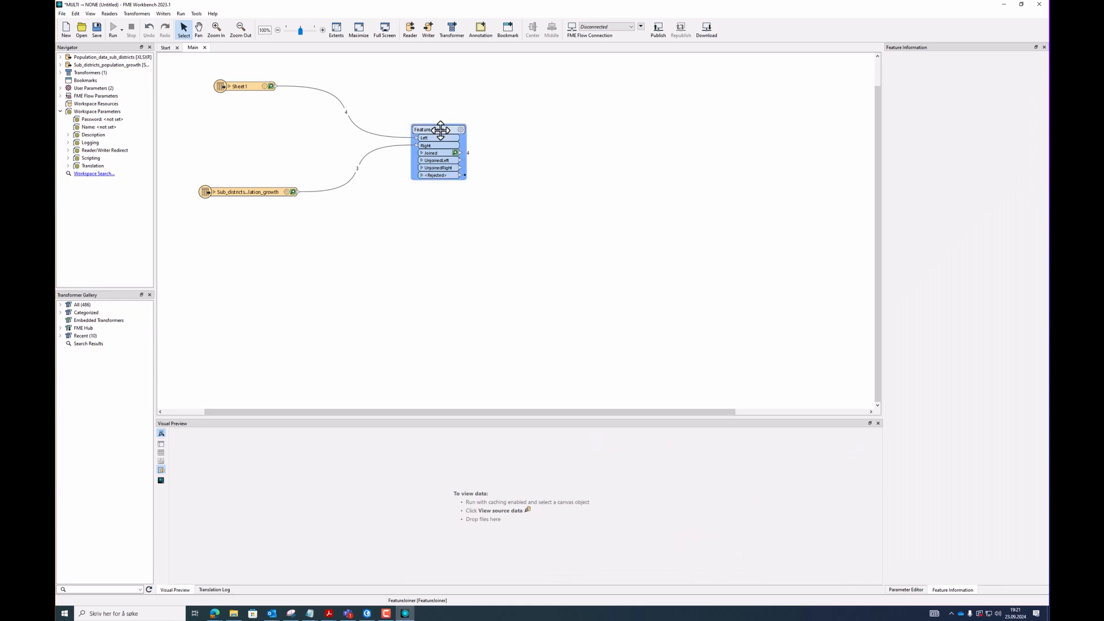